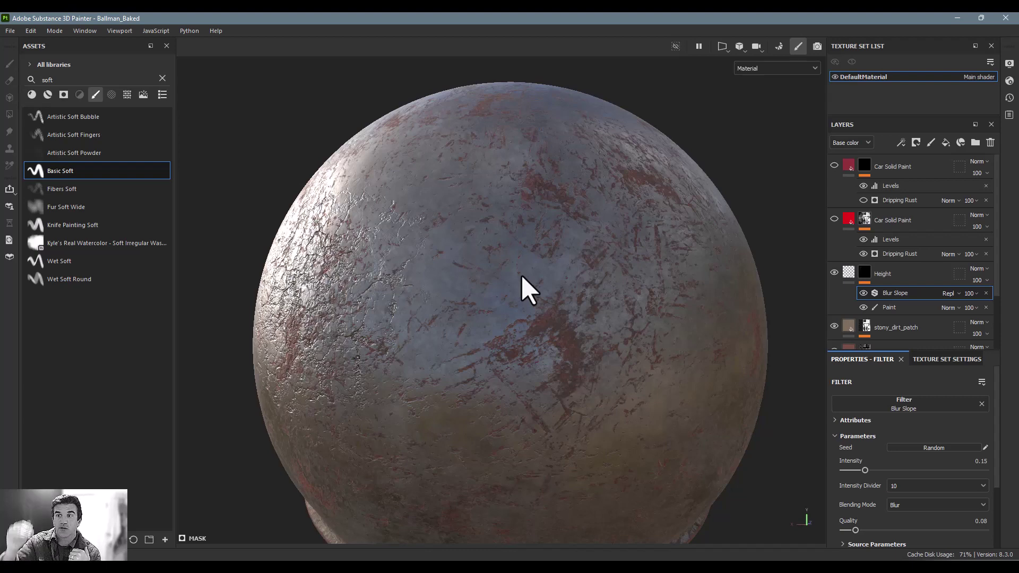
- Add a new paint layer above the topmost Car Solid Paint layer
{"action": "left_click_drag", "start_coordinate": [514, 235], "coordinate": [634, 267], "text": "alt"}
{"action": "middle_click_drag", "start_coordinate": [634, 267], "coordinate": [728, 272], "text": "alt"}
{"action": "right_click_drag", "start_coordinate": [728, 272], "coordinate": [581, 281], "text": "alt"}
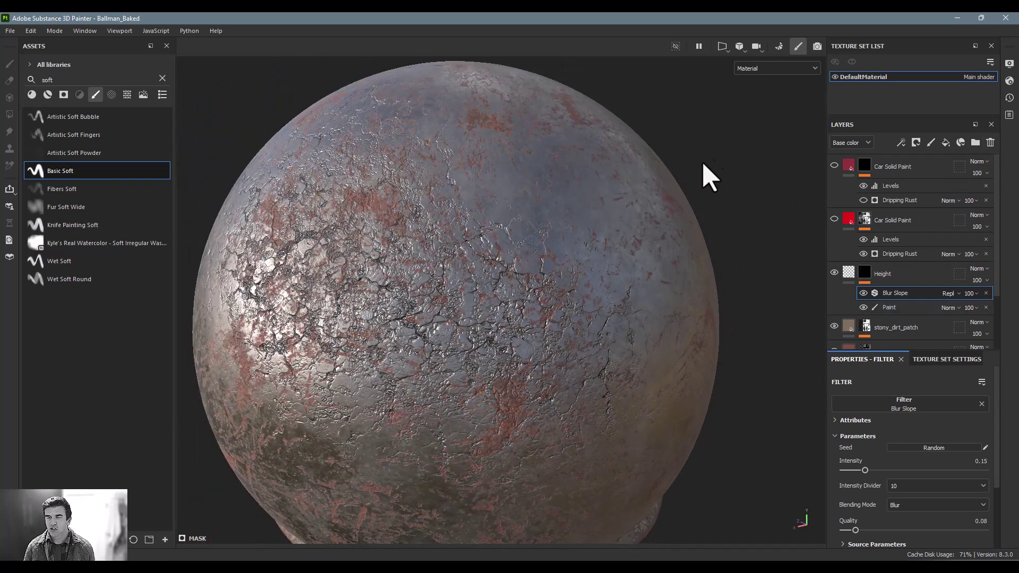
{"action": "mouse_move", "coordinate": [681, 175]}
{"action": "left_mouse_down", "text": "alt"}
{"action": "mouse_move", "coordinate": [586, 215]}
{"action": "mouse_move", "coordinate": [626, 216]}
{"action": "left_mouse_up", "text": "alt"}
{"action": "left_click", "coordinate": [905, 169]}
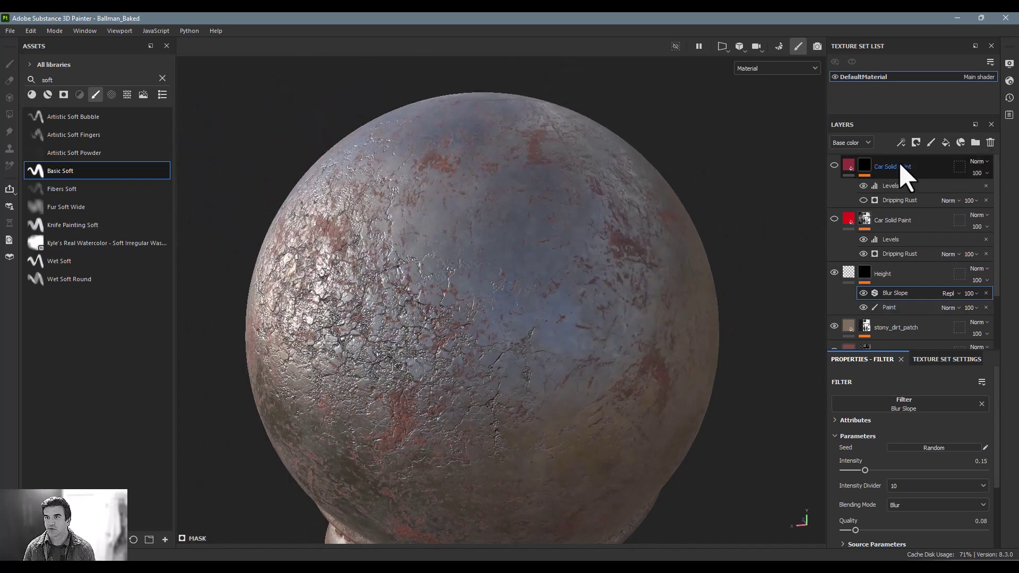
{"action": "left_click", "coordinate": [931, 142]}
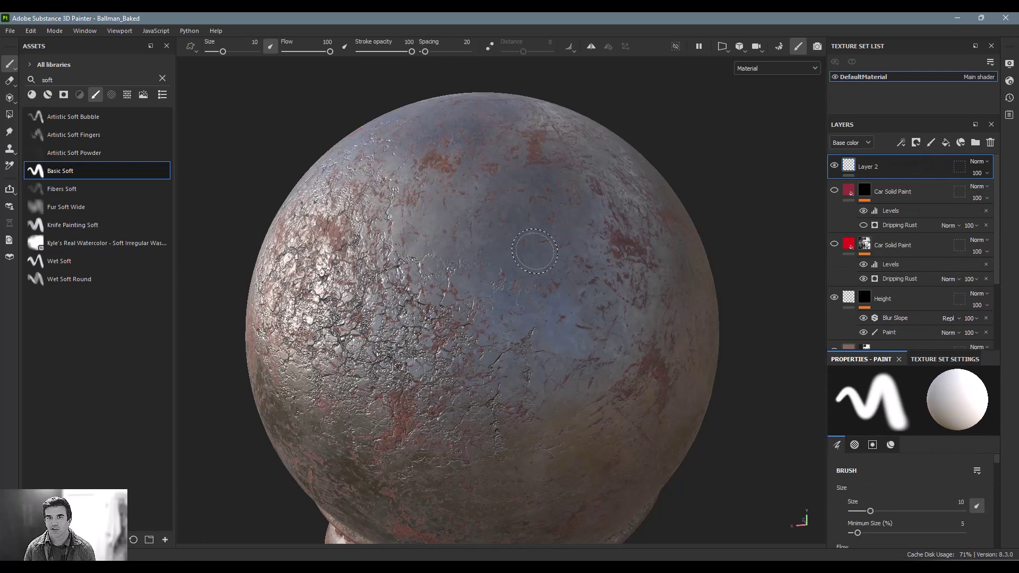
- Try a soft white brush stroke across the upper part of the sphere on Layer 2 and undo it
{"action": "mouse_move", "coordinate": [658, 221]}
{"action": "left_mouse_down"}
{"action": "mouse_move", "coordinate": [525, 273]}
{"action": "mouse_move", "coordinate": [645, 217]}
{"action": "mouse_move", "coordinate": [546, 266]}
{"action": "mouse_move", "coordinate": [573, 245]}
{"action": "left_mouse_up"}
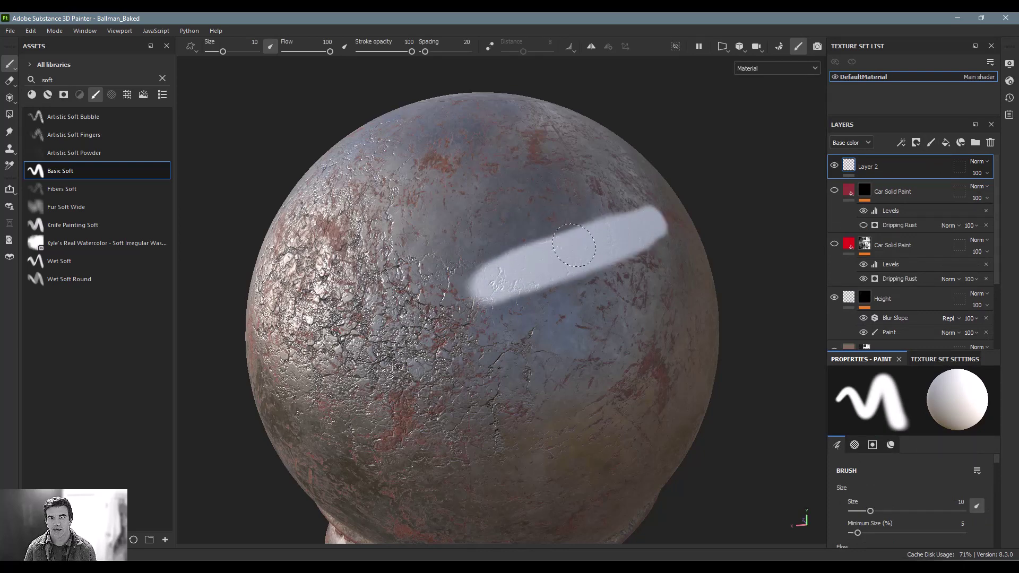
{"action": "left_click_drag", "start_coordinate": [650, 228], "coordinate": [598, 248]}
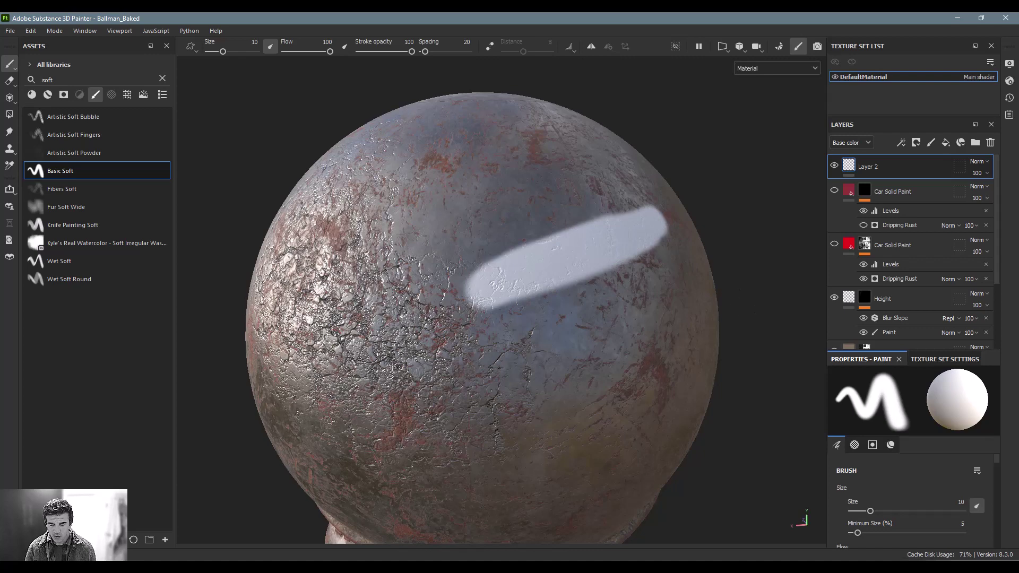
{"action": "left_click_drag", "start_coordinate": [685, 239], "coordinate": [658, 233], "text": "alt"}
{"action": "right_click_drag", "start_coordinate": [658, 233], "coordinate": [697, 295], "text": "alt"}
{"action": "middle_click_drag", "start_coordinate": [635, 247], "coordinate": [537, 279]}
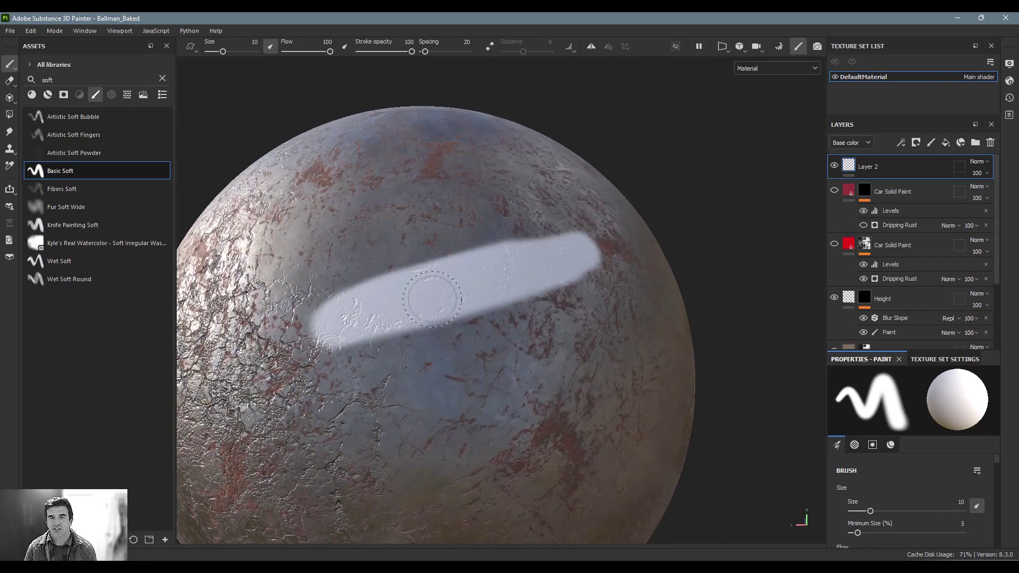
{"action": "left_click_drag", "start_coordinate": [432, 299], "coordinate": [457, 298]}
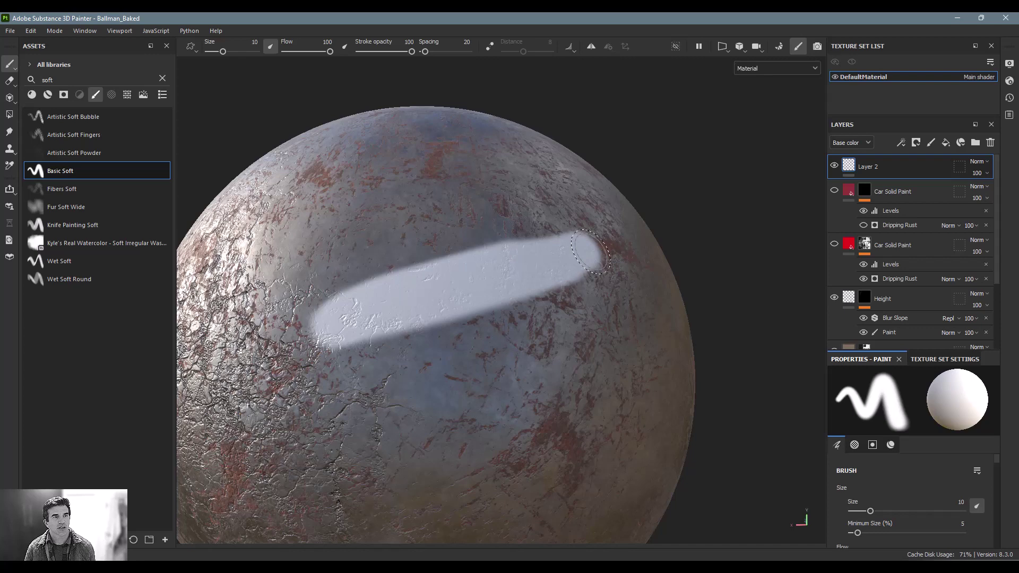
{"action": "key", "text": "ctrl+z"}
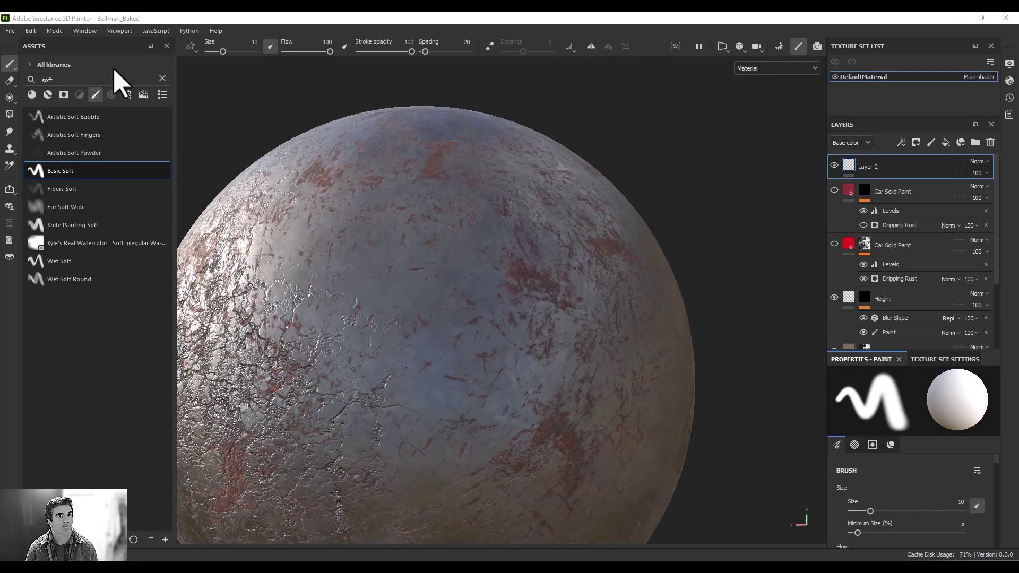
- Search the brush library for "hard" and choose the Basic Hard brush
{"action": "double_click", "coordinate": [78, 80]}
{"action": "type", "text": "hard"}
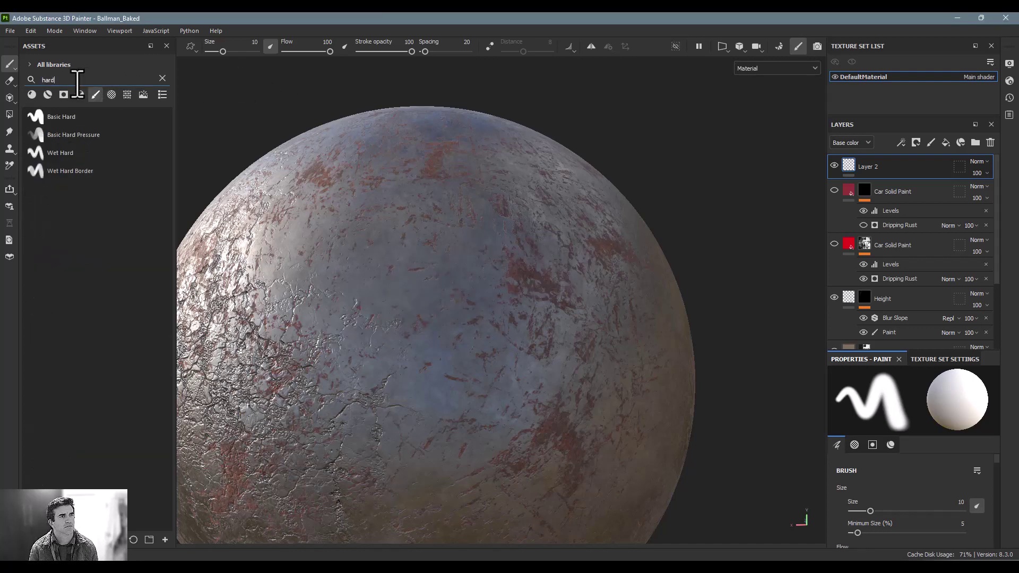
{"action": "left_click", "coordinate": [91, 116]}
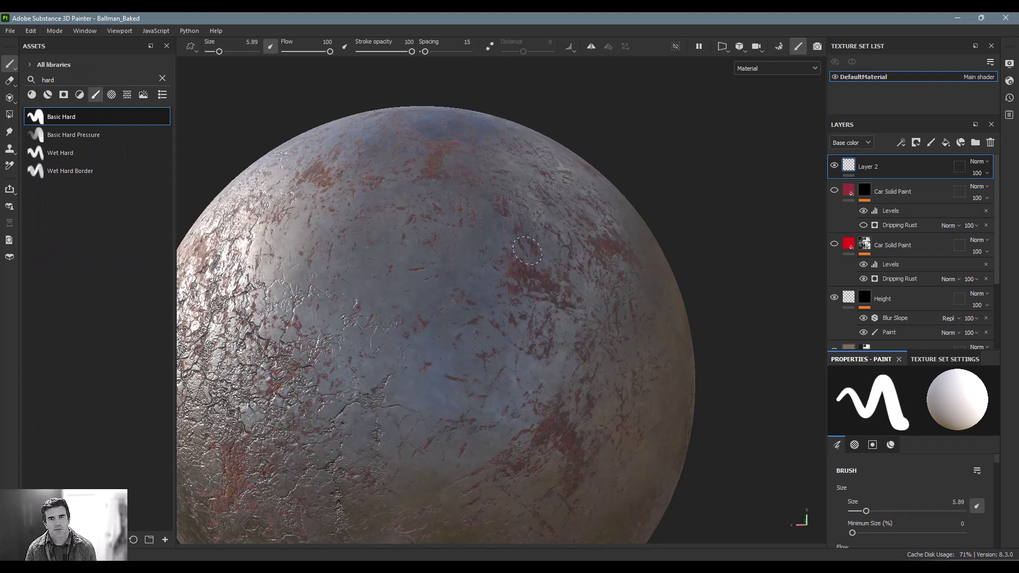
- Paint a straight diagonal white stroke across the sphere on Layer 2 and add an anchor point to that layer
{"action": "left_click_drag", "start_coordinate": [570, 223], "coordinate": [368, 337]}
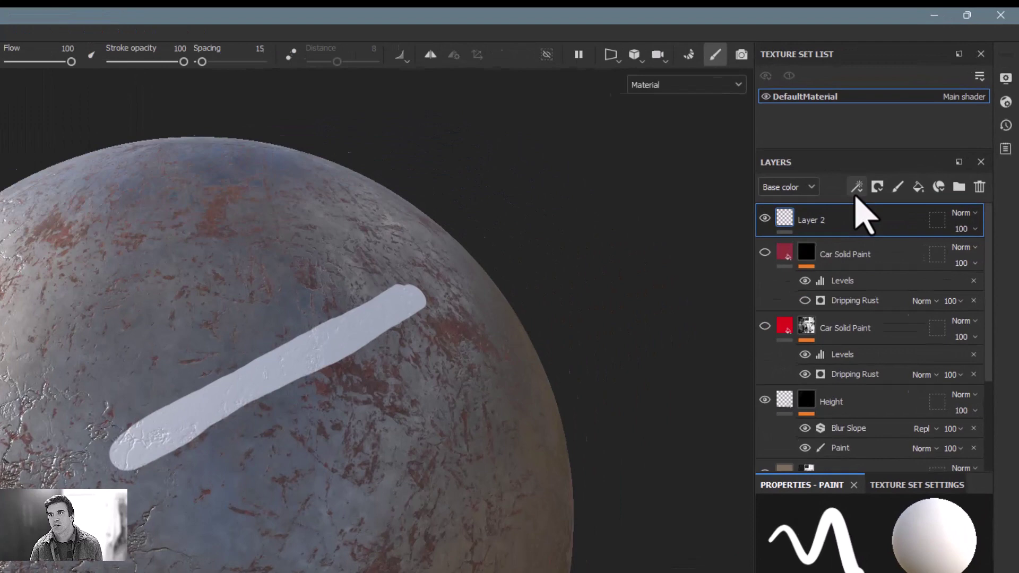
{"action": "left_click", "coordinate": [900, 143]}
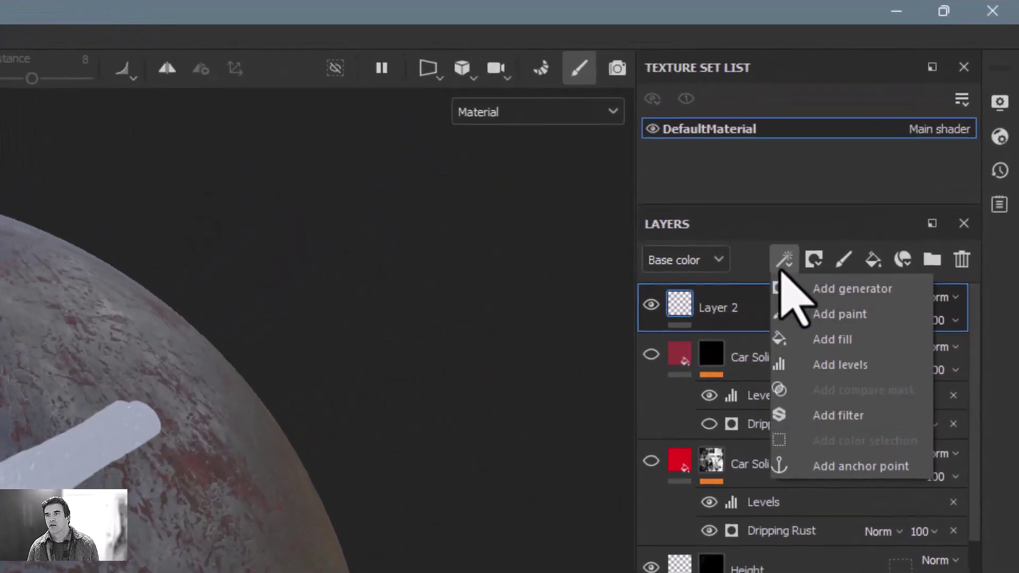
{"action": "left_click", "coordinate": [848, 468]}
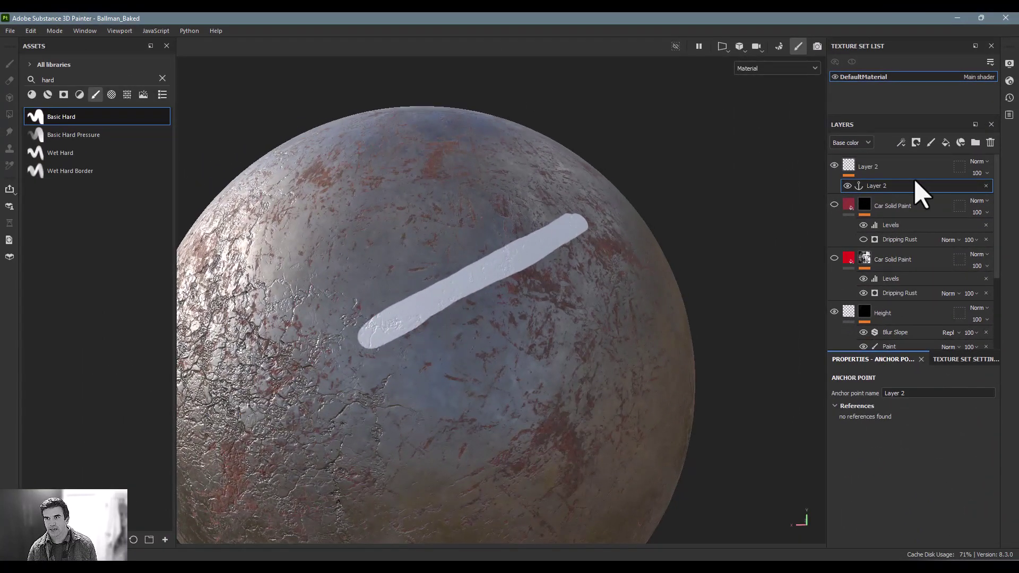
{"action": "left_click", "coordinate": [899, 172]}
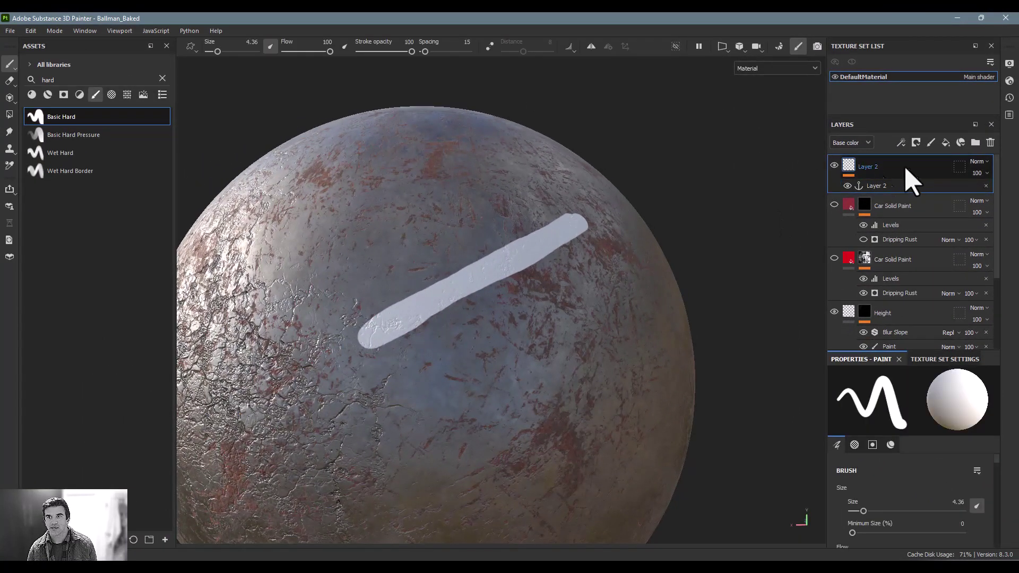
- Add a fill layer above Layer 2 and set its base color to red
{"action": "left_click", "coordinate": [946, 142]}
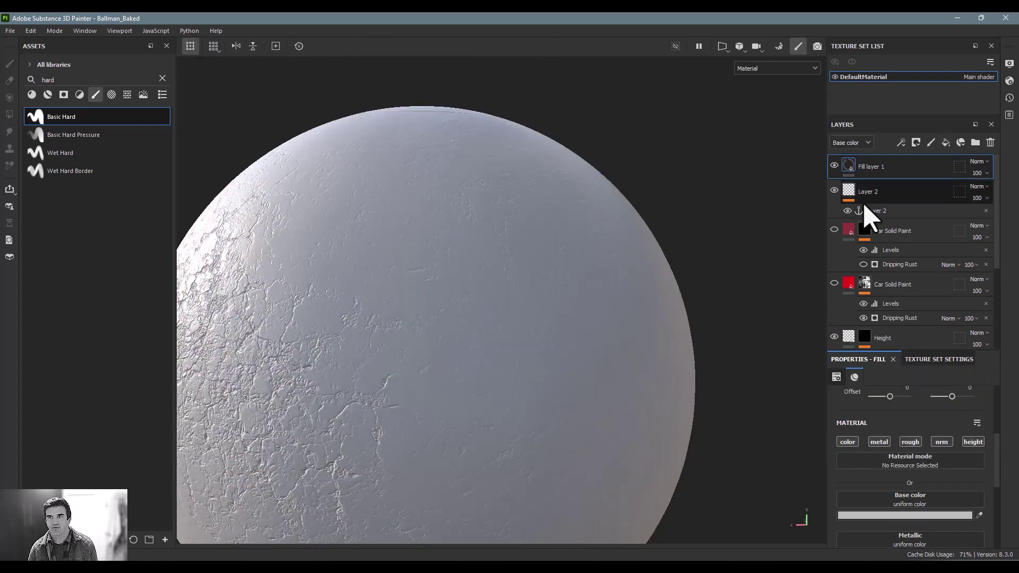
{"action": "left_click", "coordinate": [922, 516]}
{"action": "left_click_drag", "start_coordinate": [862, 408], "coordinate": [909, 296]}
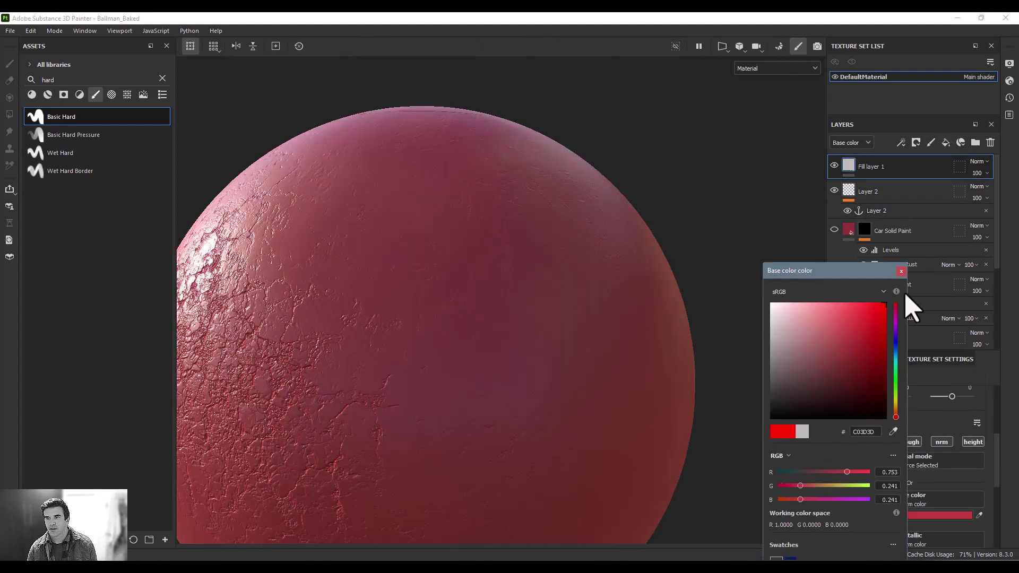
{"action": "left_click", "coordinate": [901, 271]}
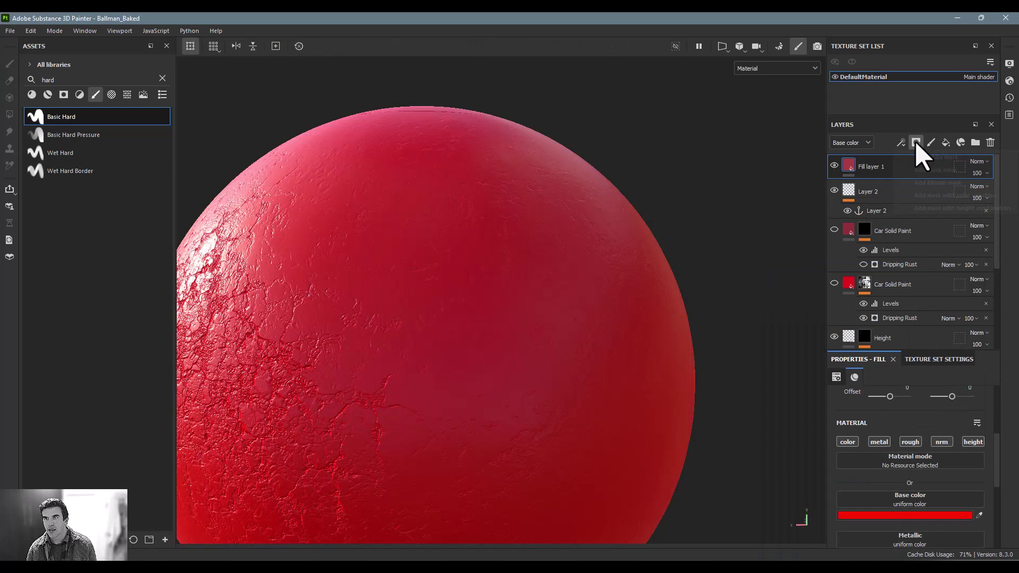
- Add a black mask to the red fill layer, with a mask fill that references the Layer 2 anchor point
{"action": "left_click", "coordinate": [915, 142]}
{"action": "left_click", "coordinate": [933, 182]}
{"action": "left_click", "coordinate": [901, 142]}
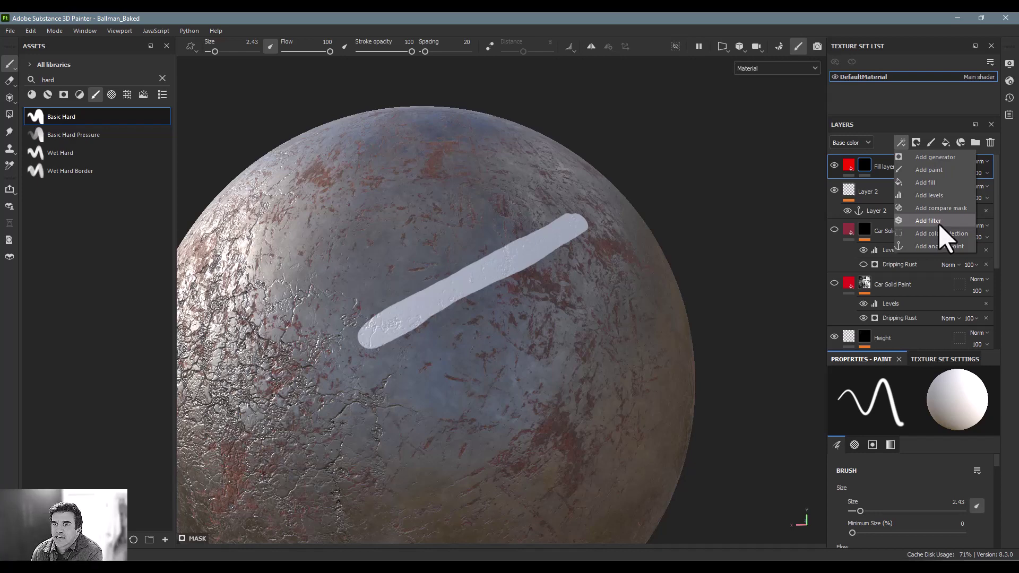
{"action": "left_click", "coordinate": [929, 183]}
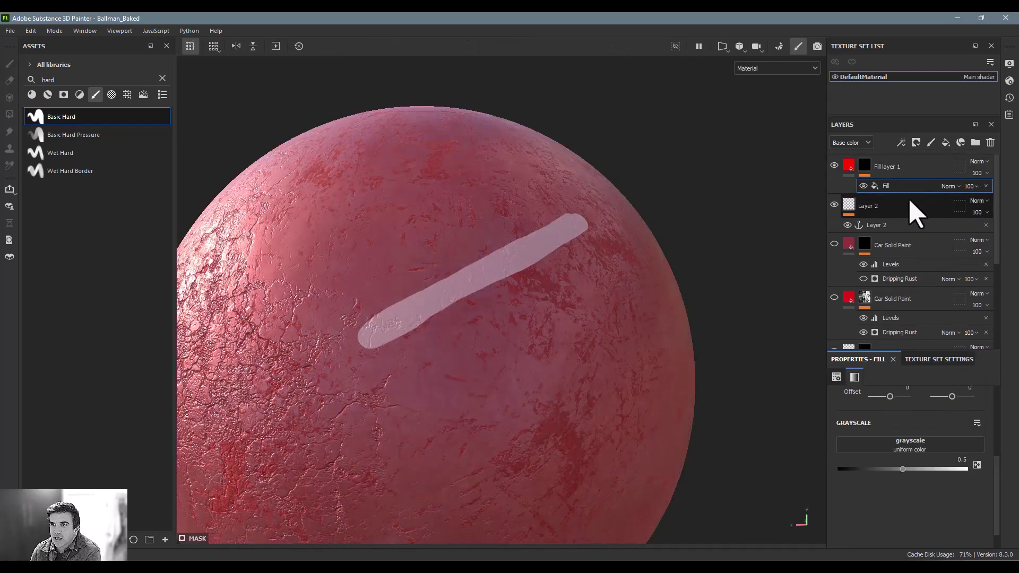
{"action": "left_click", "coordinate": [905, 454]}
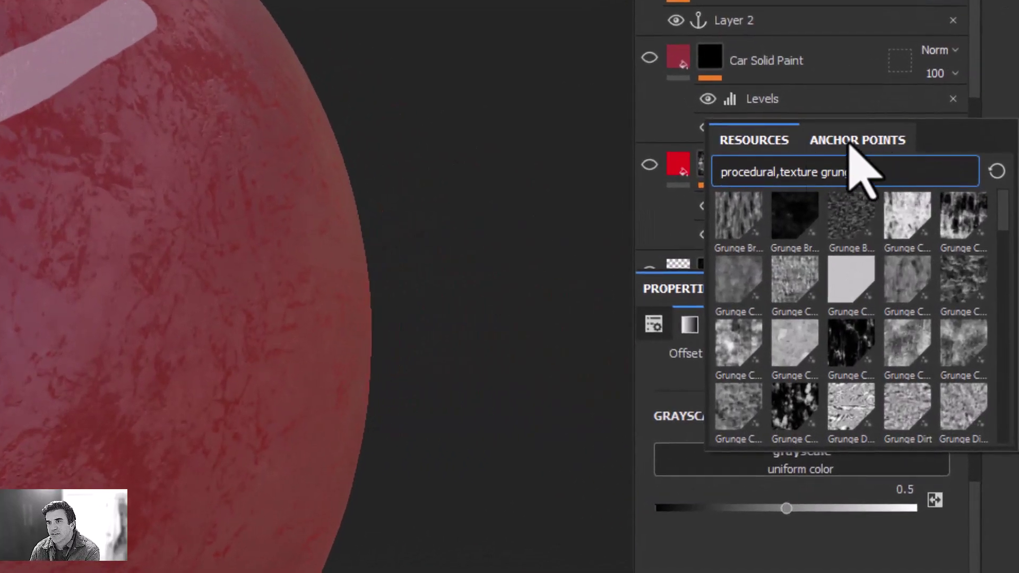
{"action": "left_click", "coordinate": [849, 141]}
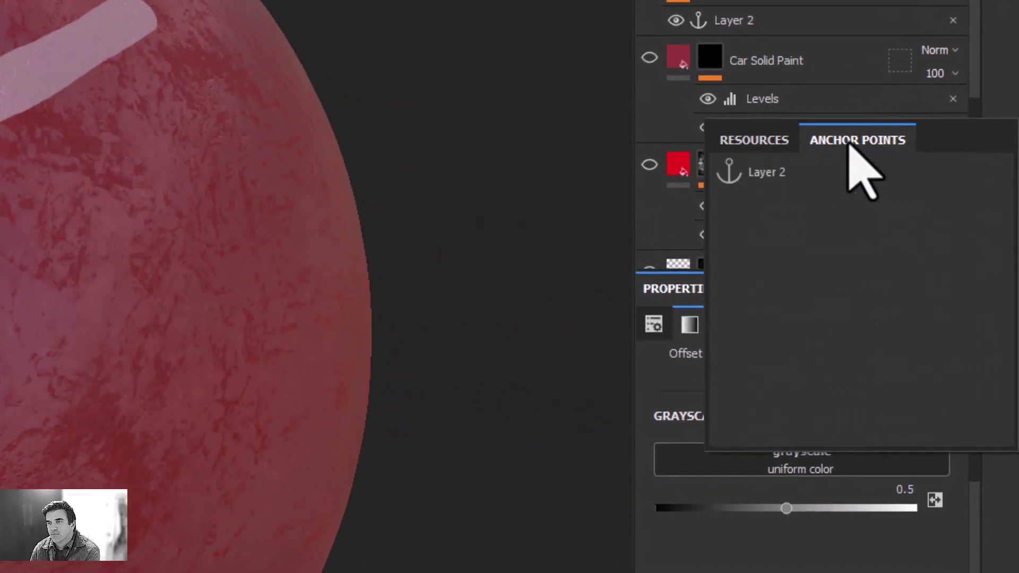
{"action": "left_click", "coordinate": [764, 172]}
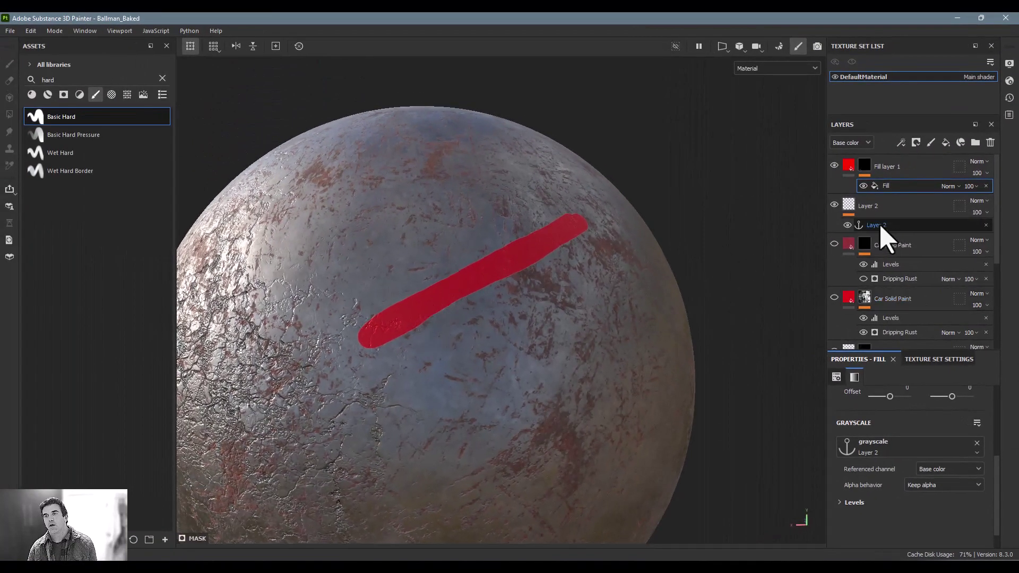
- Paint an S-shaped winding stroke below the diagonal one on Layer 2
{"action": "left_click", "coordinate": [849, 206]}
{"action": "mouse_move", "coordinate": [570, 313]}
{"action": "left_mouse_down"}
{"action": "mouse_move", "coordinate": [554, 342]}
{"action": "mouse_move", "coordinate": [618, 384]}
{"action": "mouse_move", "coordinate": [491, 417]}
{"action": "mouse_move", "coordinate": [623, 439]}
{"action": "left_mouse_up"}
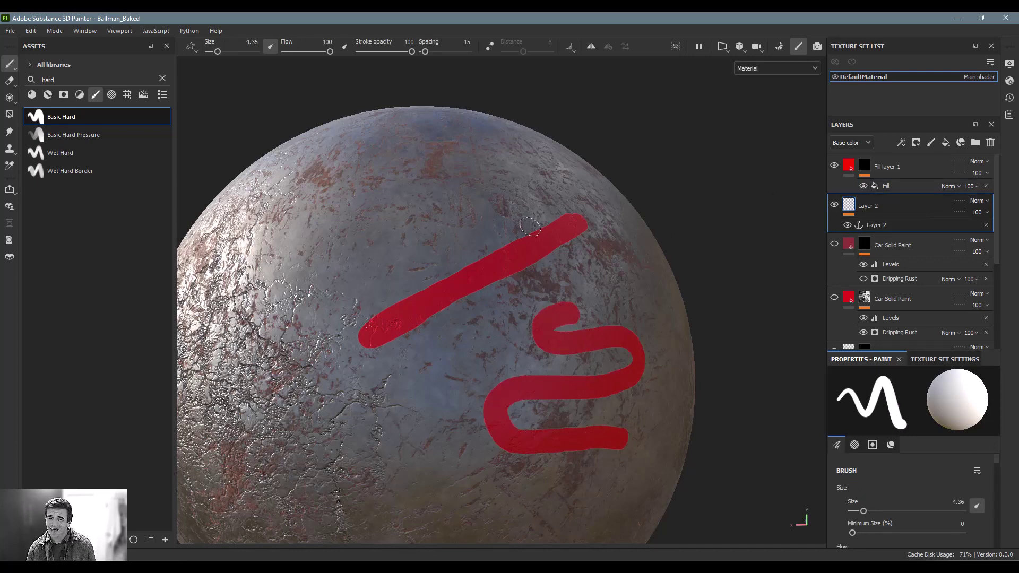
- Add a Blur filter above the fill in Fill layer 1's mask and set its blur intensity to 4.2
{"action": "left_click", "coordinate": [912, 187]}
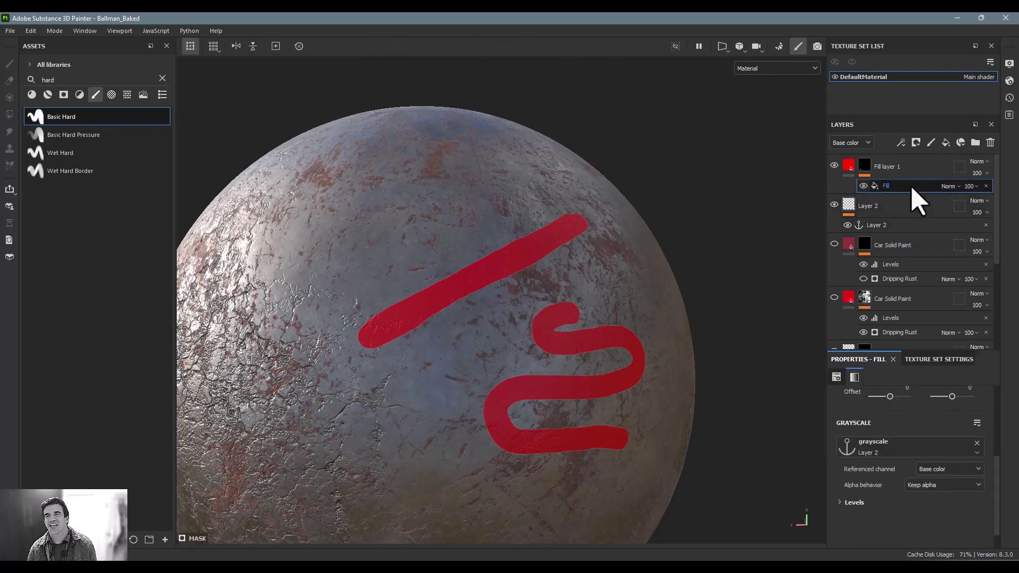
{"action": "left_click", "coordinate": [901, 142]}
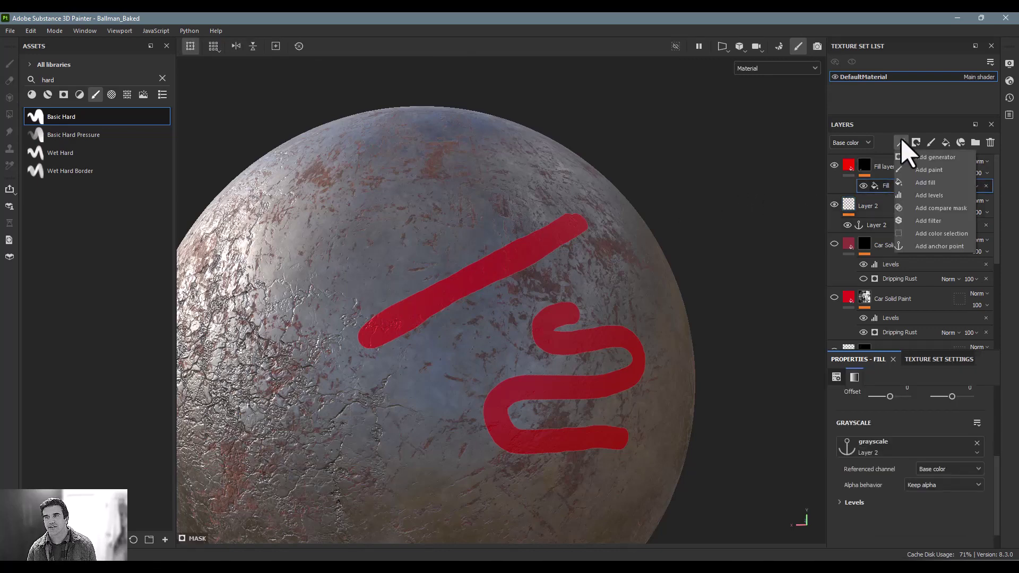
{"action": "left_click", "coordinate": [931, 220]}
{"action": "left_click", "coordinate": [924, 406]}
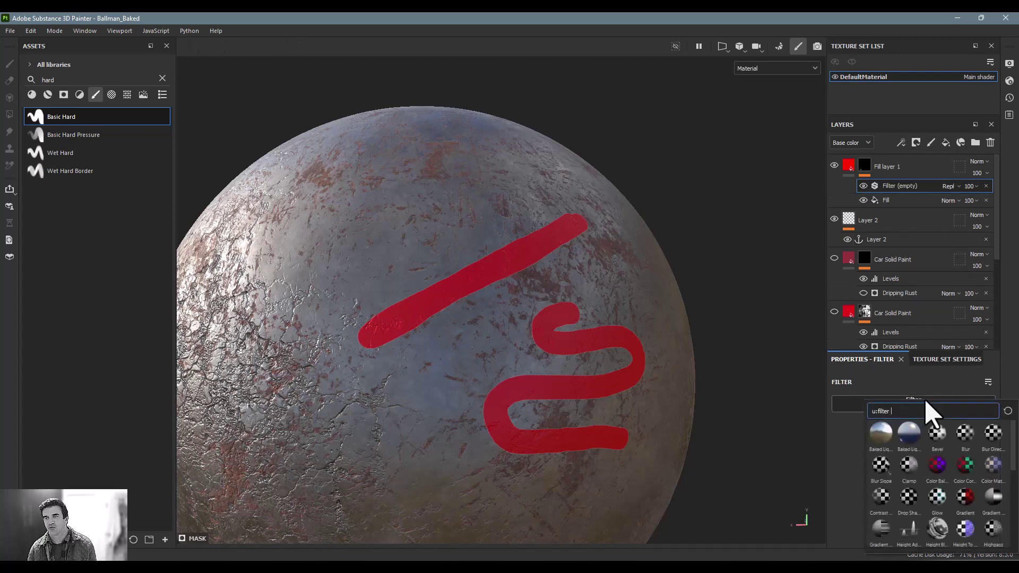
{"action": "left_click", "coordinate": [965, 433]}
{"action": "left_click_drag", "start_coordinate": [845, 457], "coordinate": [882, 457]}
{"action": "left_click_drag", "start_coordinate": [634, 324], "coordinate": [553, 302], "text": "alt"}
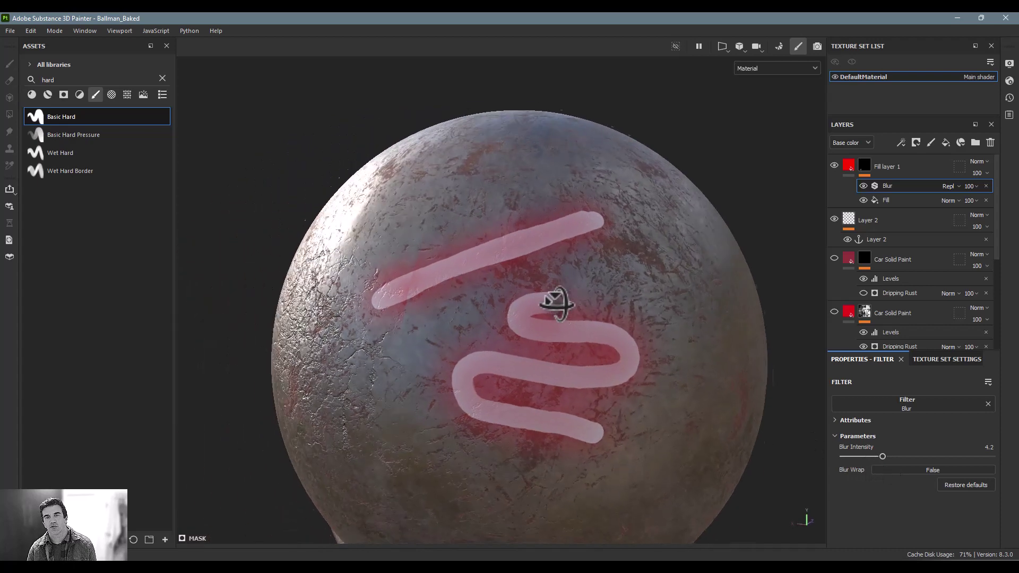
- Paint a long winding stroke on Layer 2 from the top of the sphere down its far side
{"action": "left_click", "coordinate": [862, 238]}
{"action": "key", "text": "1"}
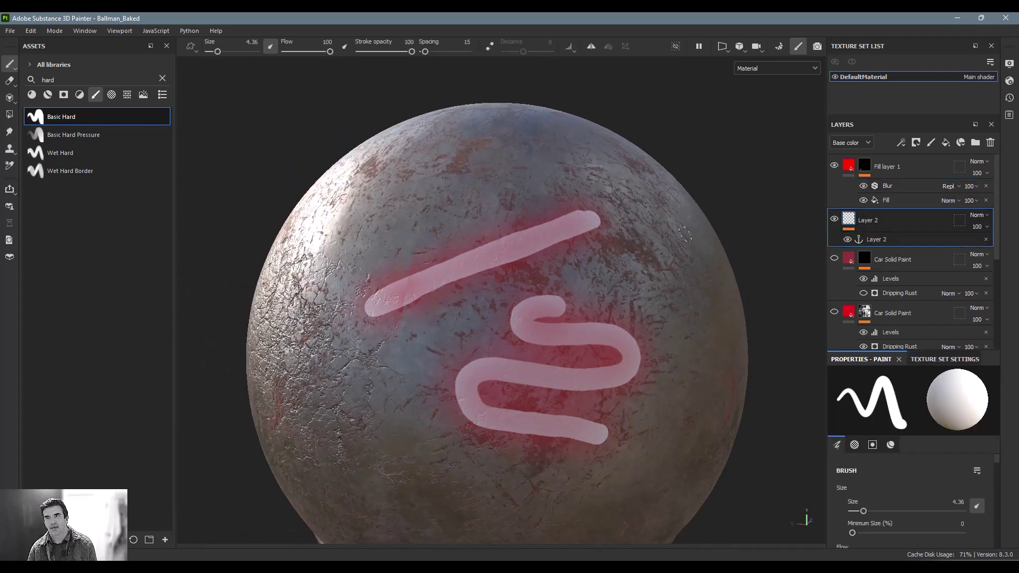
{"action": "mouse_move", "coordinate": [519, 145]}
{"action": "left_mouse_down"}
{"action": "mouse_move", "coordinate": [440, 173]}
{"action": "mouse_move", "coordinate": [624, 170]}
{"action": "mouse_move", "coordinate": [642, 307]}
{"action": "mouse_move", "coordinate": [699, 311]}
{"action": "mouse_move", "coordinate": [706, 371]}
{"action": "mouse_move", "coordinate": [678, 390]}
{"action": "left_mouse_up"}
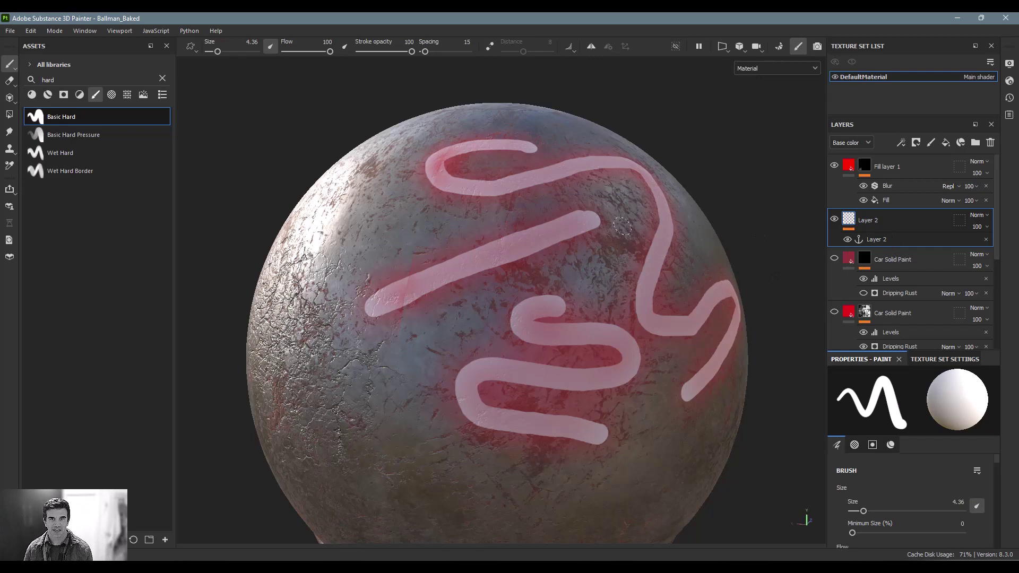
- Delete Layer 2 and Fill layer 1 from the layer stack
{"action": "left_click", "coordinate": [898, 223]}
{"action": "key", "text": "Delete"}
{"action": "left_click", "coordinate": [884, 165]}
{"action": "key", "text": "Delete"}
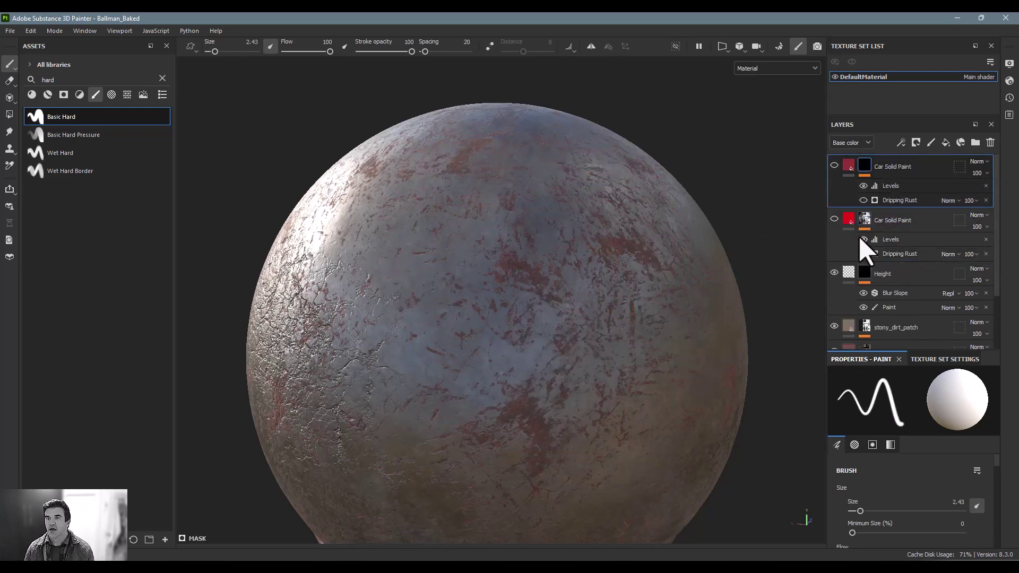
- Make both hidden Car Solid Paint layers visible
{"action": "left_click", "coordinate": [835, 219]}
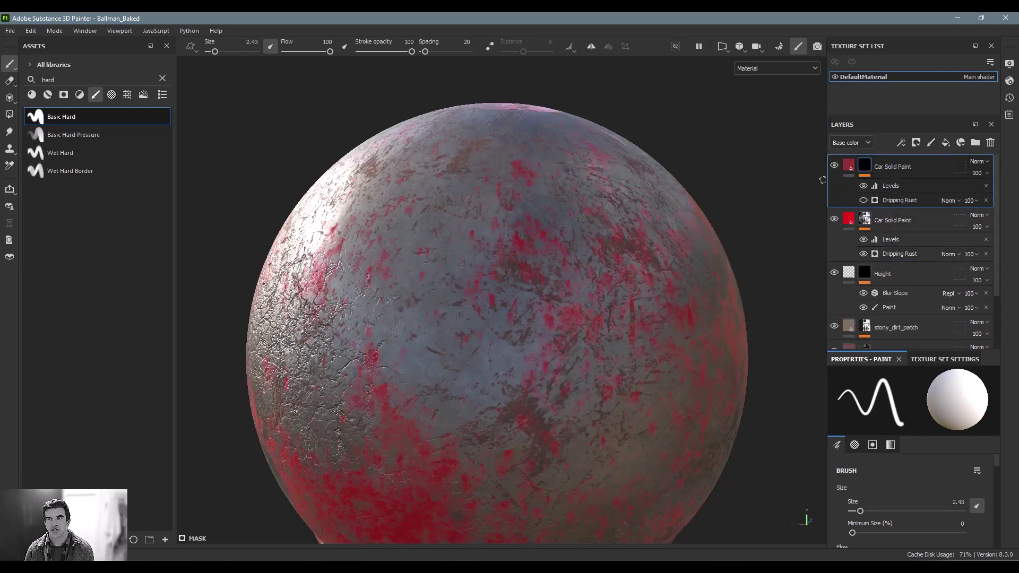
{"action": "left_click_drag", "start_coordinate": [690, 202], "coordinate": [538, 349], "text": "alt"}
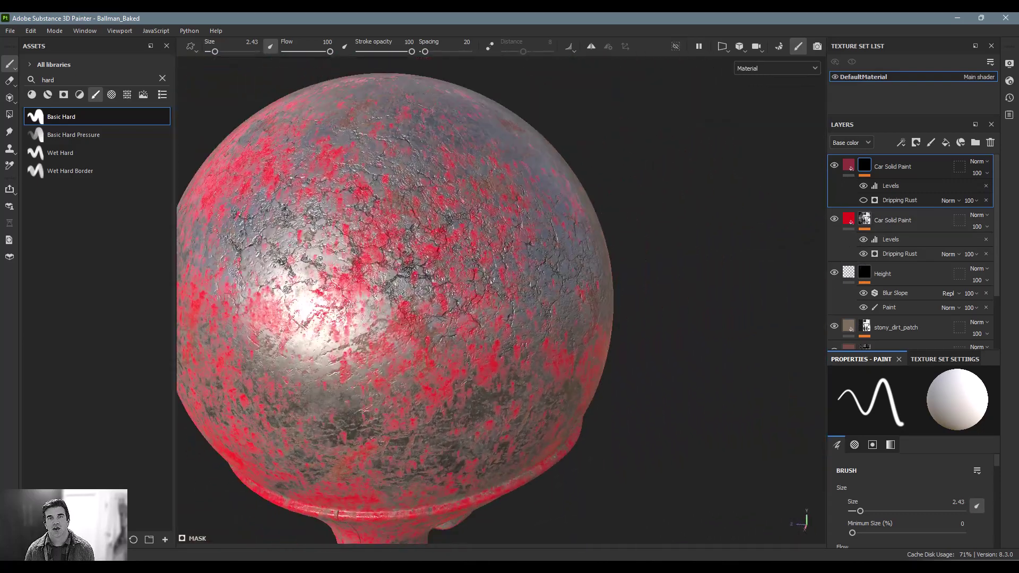
{"action": "middle_click_drag", "start_coordinate": [538, 349], "coordinate": [671, 348], "text": "alt"}
{"action": "left_click_drag", "start_coordinate": [425, 268], "coordinate": [647, 264], "text": "alt"}
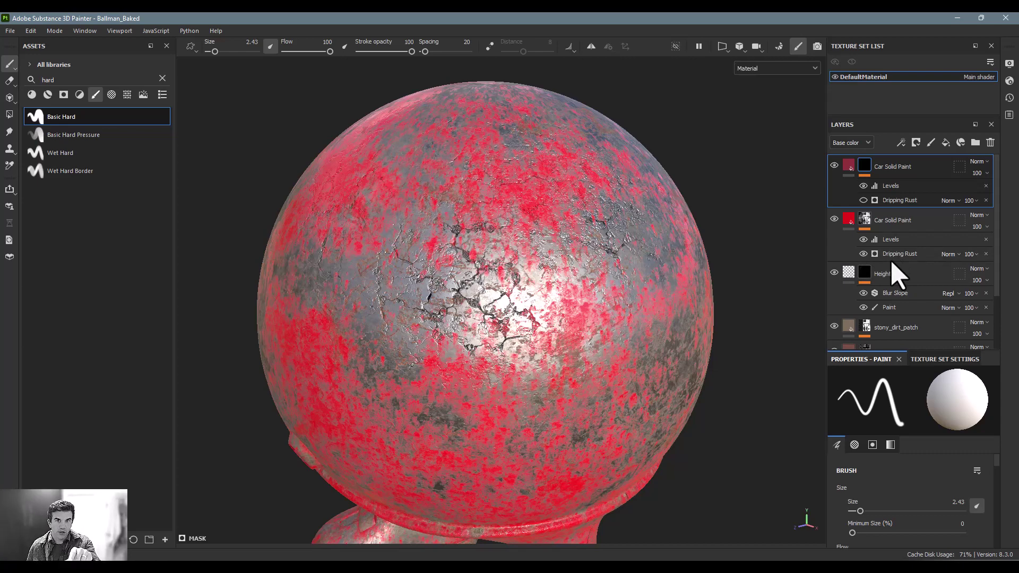
- Check the Height layer's cracks by toggling its visibility, and add an anchor point to the Height layer's mask
{"action": "left_click_drag", "start_coordinate": [239, 355], "coordinate": [425, 303], "text": "alt"}
{"action": "middle_click_drag", "start_coordinate": [494, 300], "coordinate": [574, 282], "text": "alt"}
{"action": "left_click_drag", "start_coordinate": [573, 281], "coordinate": [493, 278], "text": "alt"}
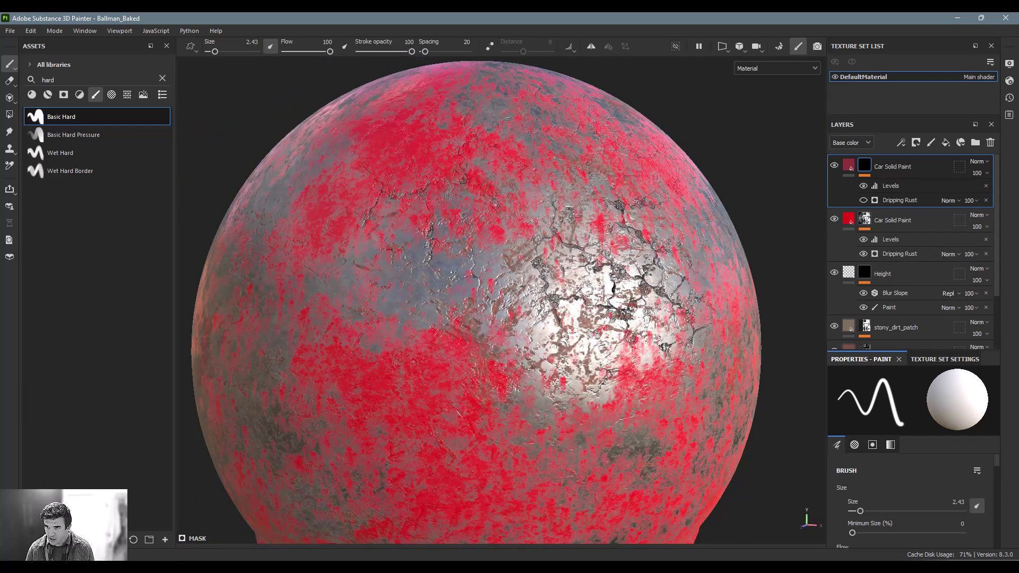
{"action": "left_click", "coordinate": [909, 282]}
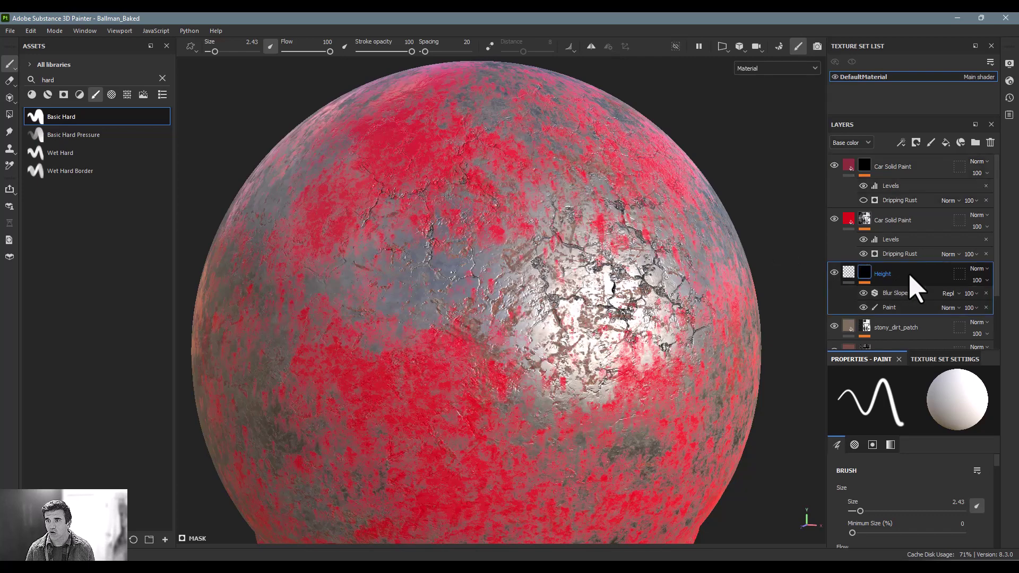
{"action": "left_click", "coordinate": [834, 272]}
{"action": "left_click", "coordinate": [834, 272]}
{"action": "left_click", "coordinate": [834, 272]}
{"action": "left_click", "coordinate": [835, 272]}
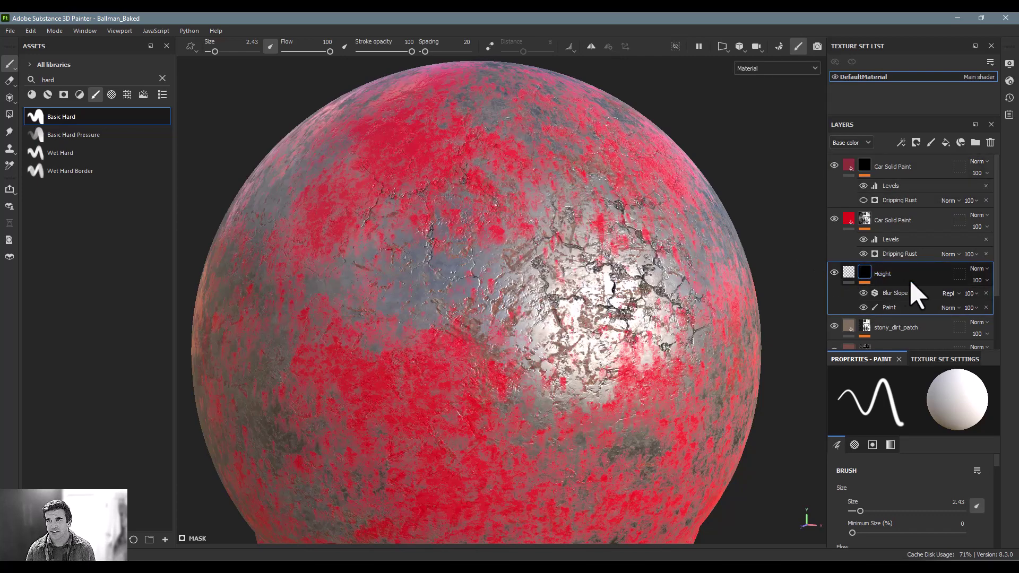
{"action": "left_click", "coordinate": [901, 142]}
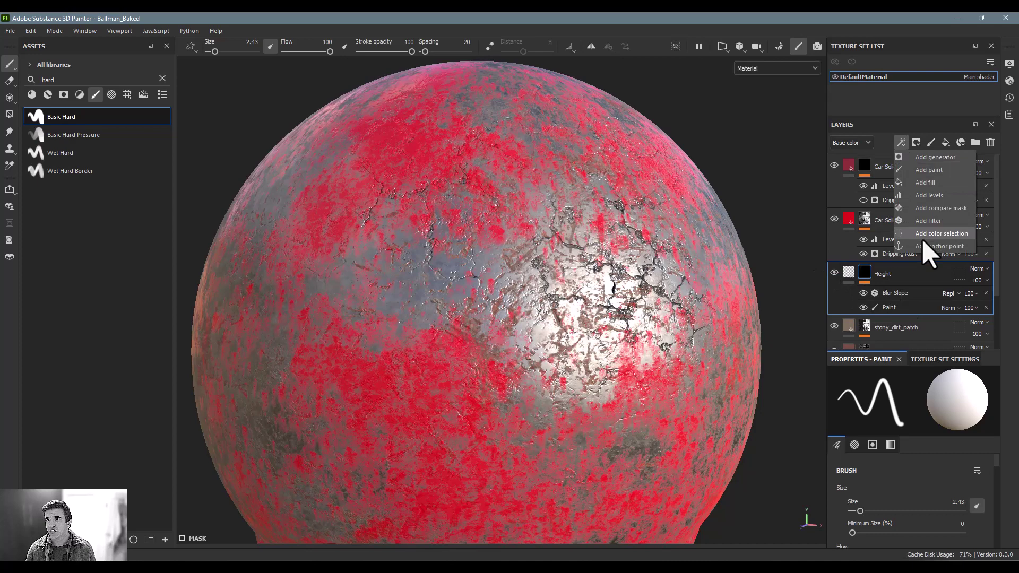
{"action": "left_click", "coordinate": [926, 254]}
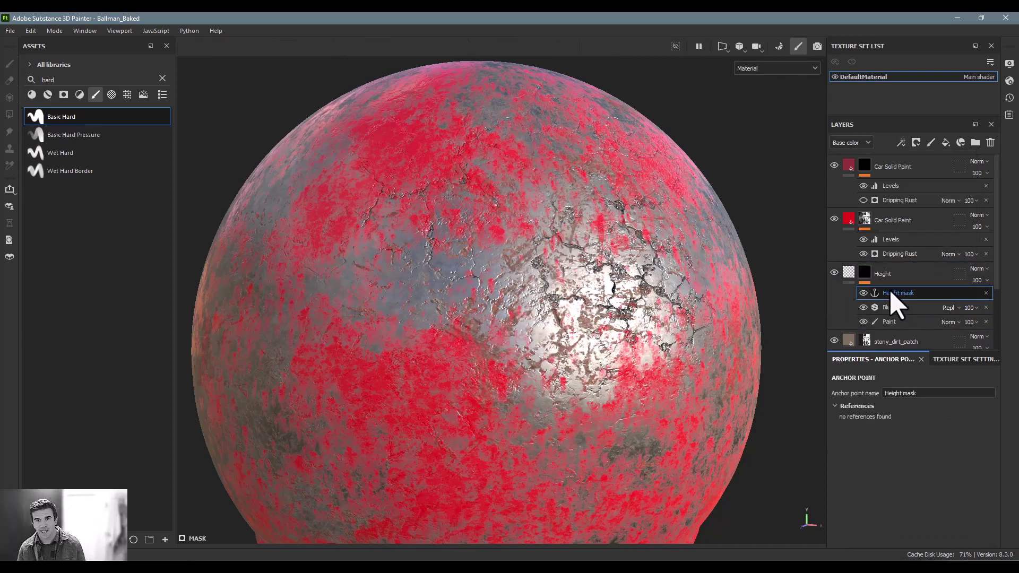
- Add a fill to the lower Car Solid Paint layer's mask and set its grayscale to the Height mask anchor point
{"action": "left_click", "coordinate": [890, 232]}
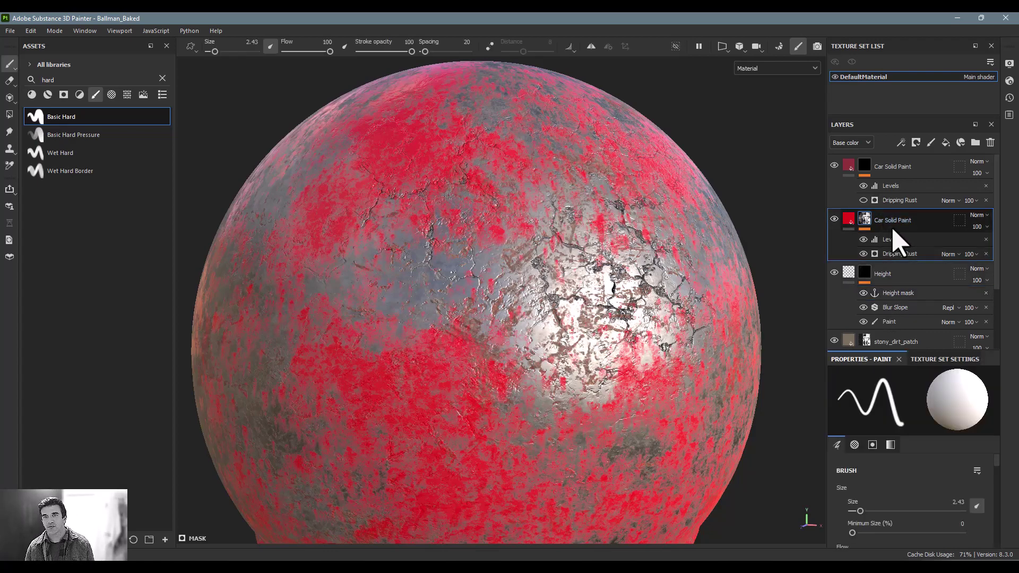
{"action": "left_click", "coordinate": [901, 142]}
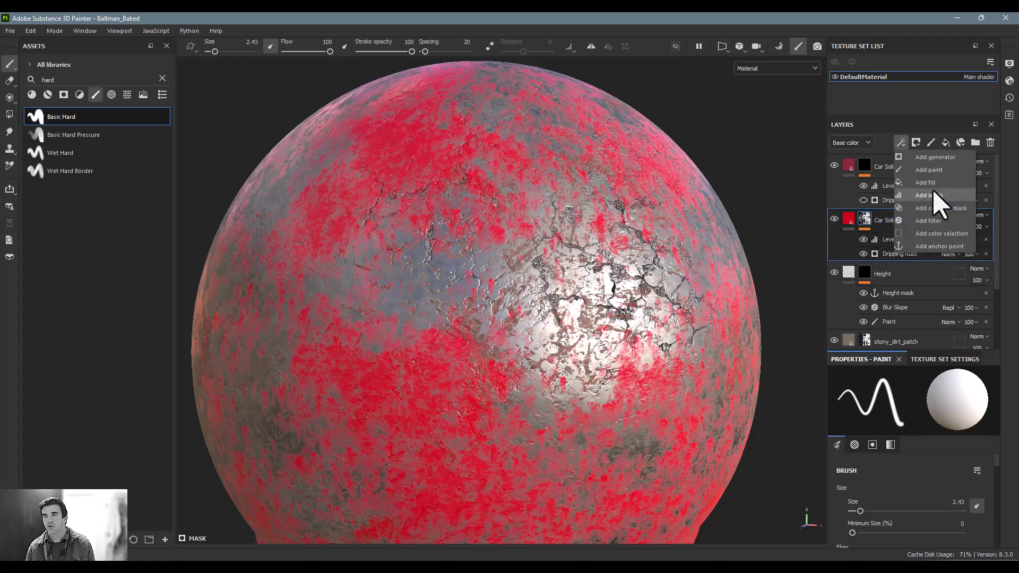
{"action": "left_click", "coordinate": [925, 182]}
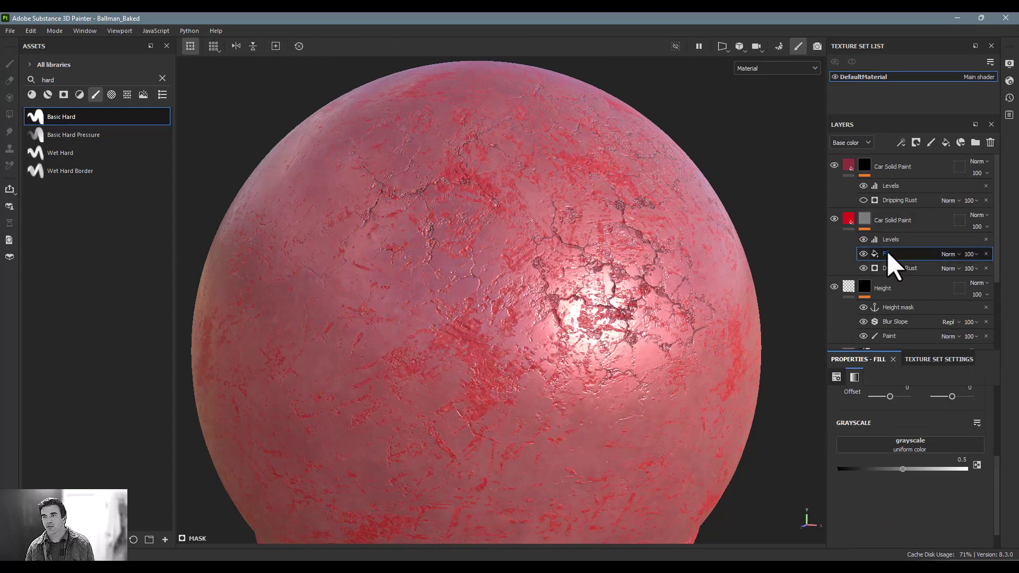
{"action": "left_click", "coordinate": [910, 445]}
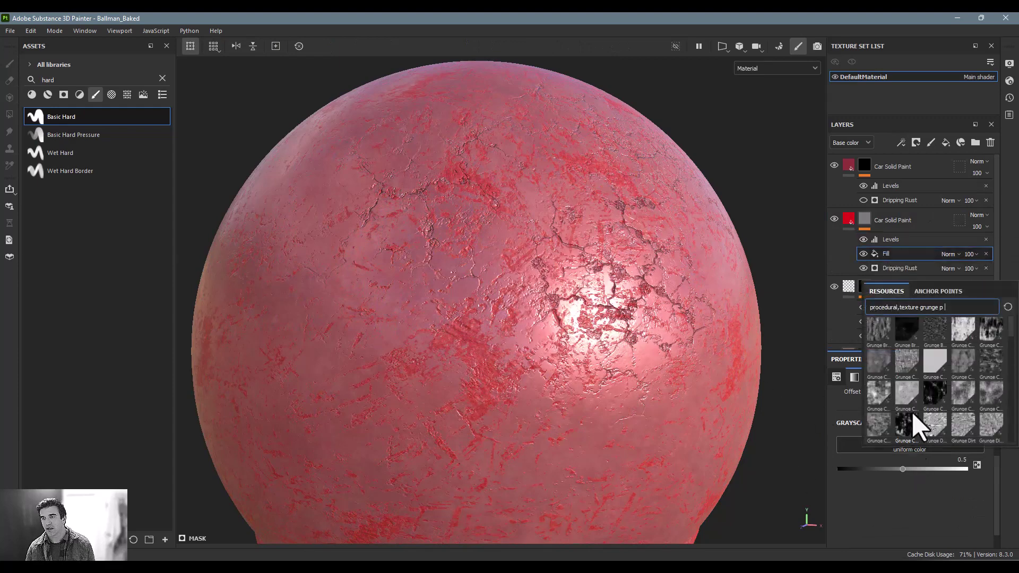
{"action": "left_click", "coordinate": [938, 291]}
{"action": "left_click", "coordinate": [901, 308]}
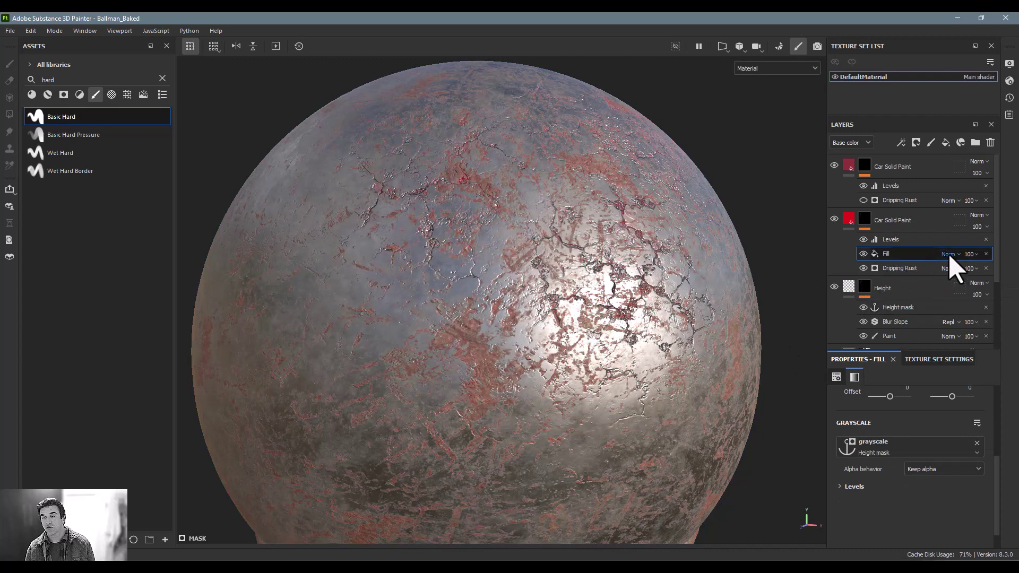
- Compare the lower Car Solid Paint mask with its Fill off and on, and set the Fill's blending mode to Linear dodge (Add)
{"action": "scroll", "coordinate": [660, 307], "scroll_direction": "up", "scroll_amount": 5}
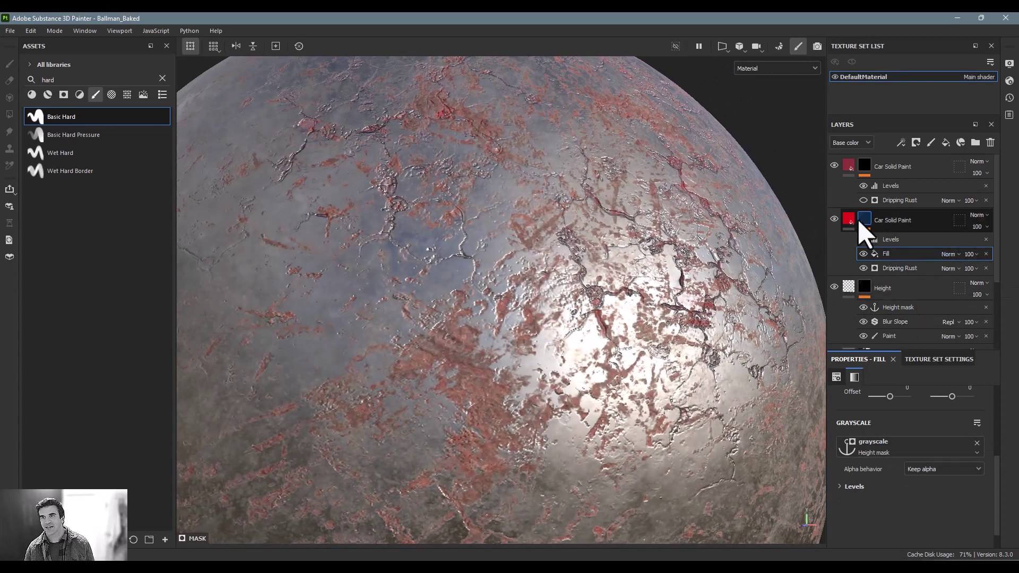
{"action": "left_click", "coordinate": [861, 221], "text": "alt"}
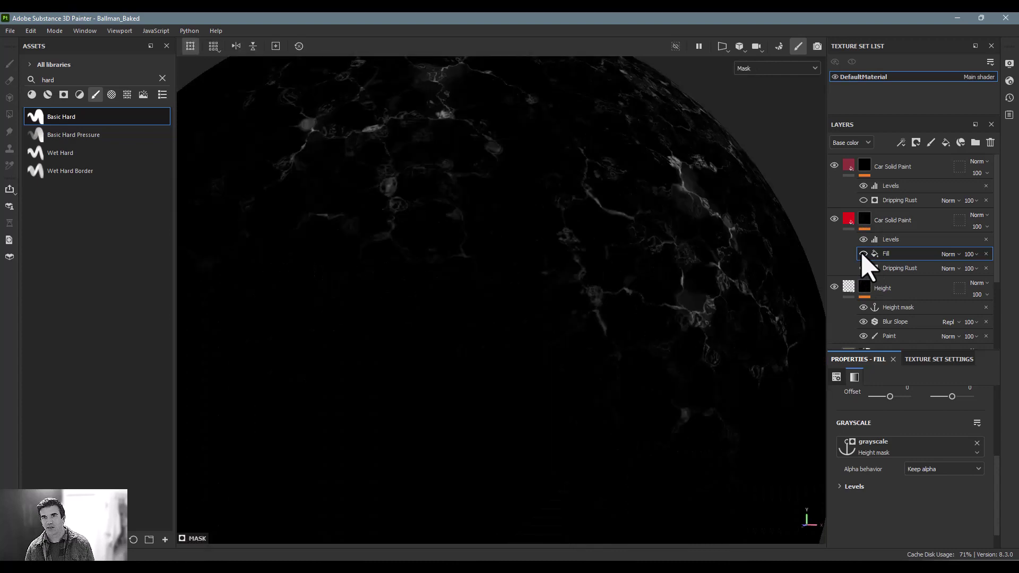
{"action": "left_click", "coordinate": [863, 254]}
{"action": "left_click", "coordinate": [864, 254]}
{"action": "left_click", "coordinate": [864, 255]}
{"action": "left_click", "coordinate": [863, 254]}
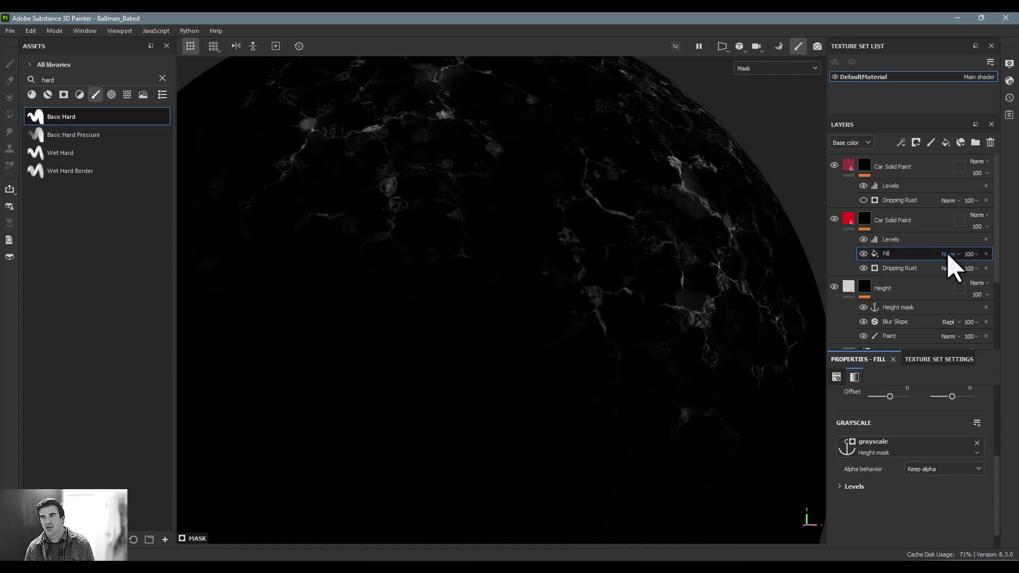
{"action": "left_click", "coordinate": [948, 254]}
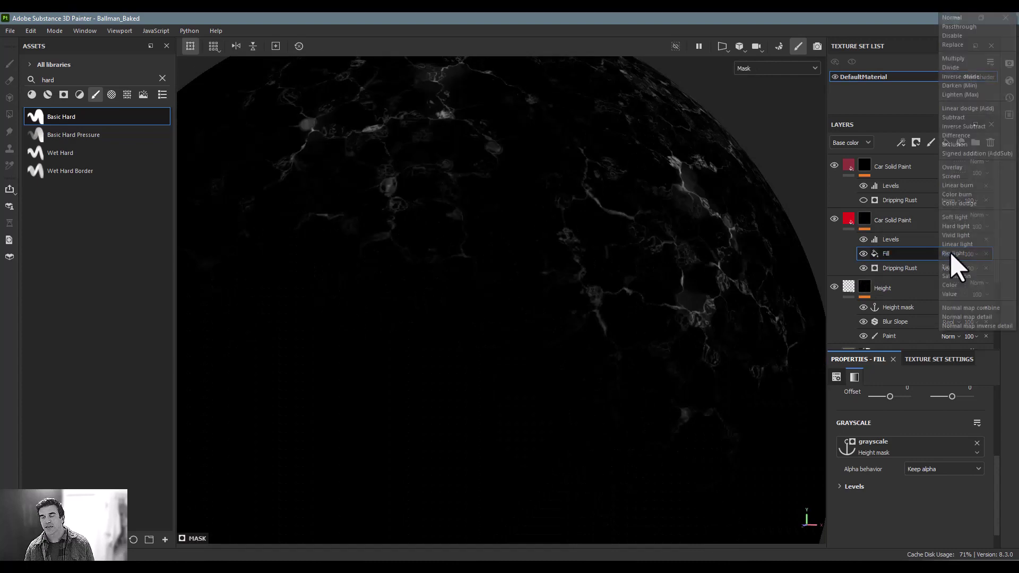
{"action": "left_click", "coordinate": [998, 109]}
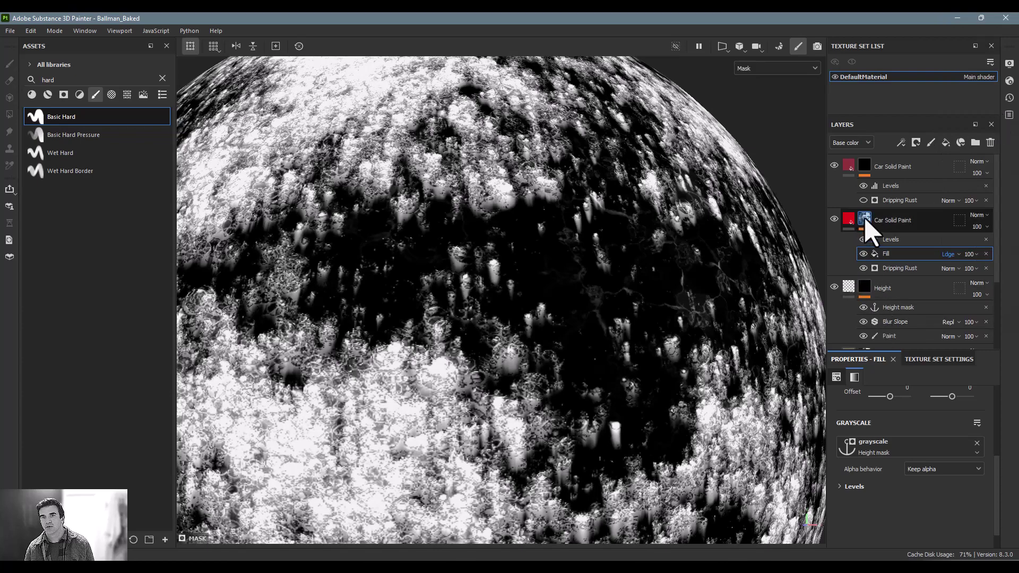
{"action": "left_click", "coordinate": [848, 220]}
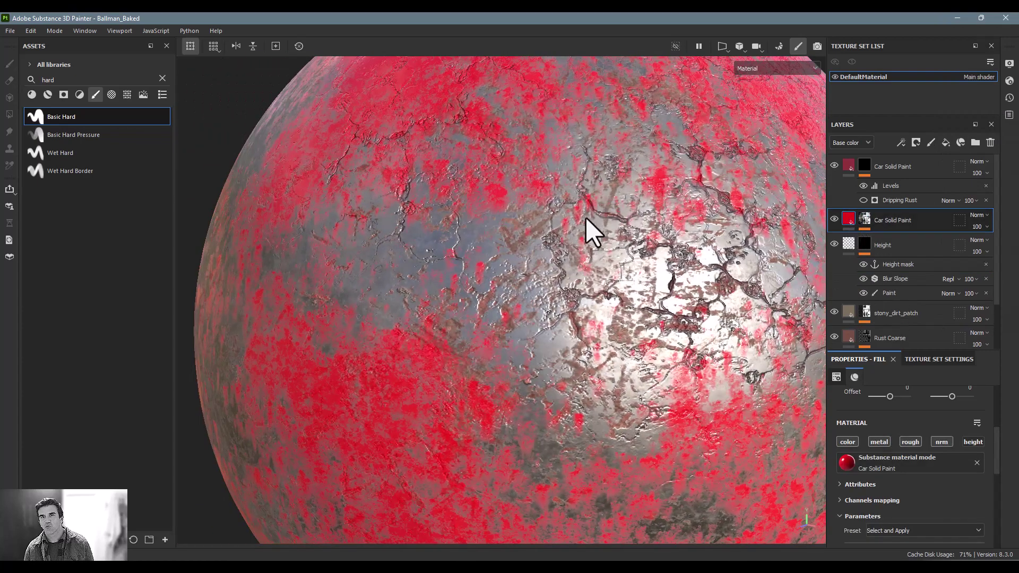
- Examine the red paint along the ball's cracks and compare it with the isolated Height mask from several angles
{"action": "scroll", "coordinate": [600, 222], "scroll_direction": "up", "scroll_amount": 6}
{"action": "mouse_move", "coordinate": [654, 212]}
{"action": "left_mouse_down", "text": "alt"}
{"action": "mouse_move", "coordinate": [609, 227]}
{"action": "mouse_move", "coordinate": [615, 234]}
{"action": "left_mouse_up", "text": "alt"}
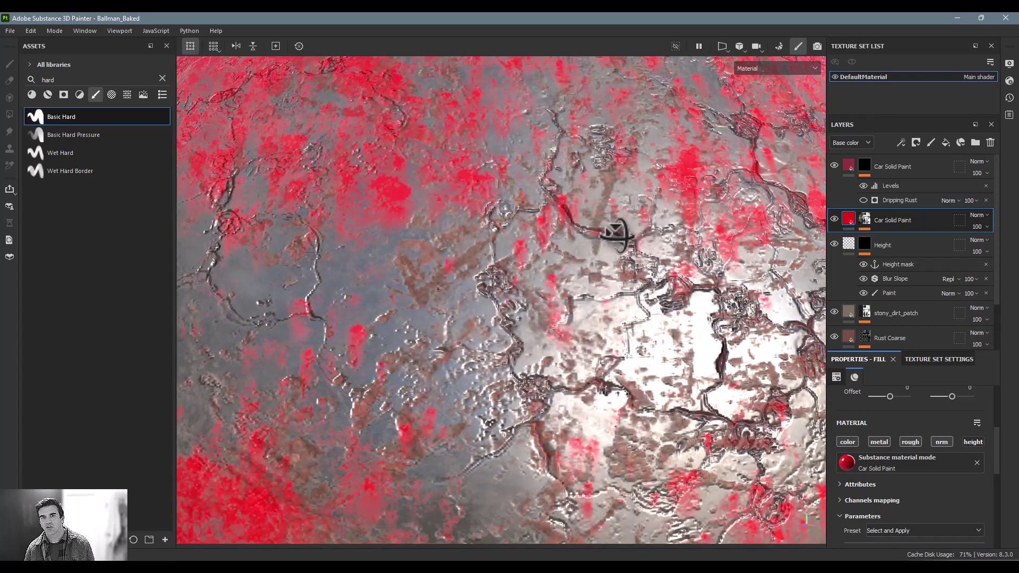
{"action": "scroll", "coordinate": [375, 227], "scroll_direction": "down", "scroll_amount": 3}
{"action": "left_click_drag", "start_coordinate": [375, 228], "coordinate": [502, 244], "text": "alt"}
{"action": "scroll", "coordinate": [504, 238], "scroll_direction": "down", "scroll_amount": 5}
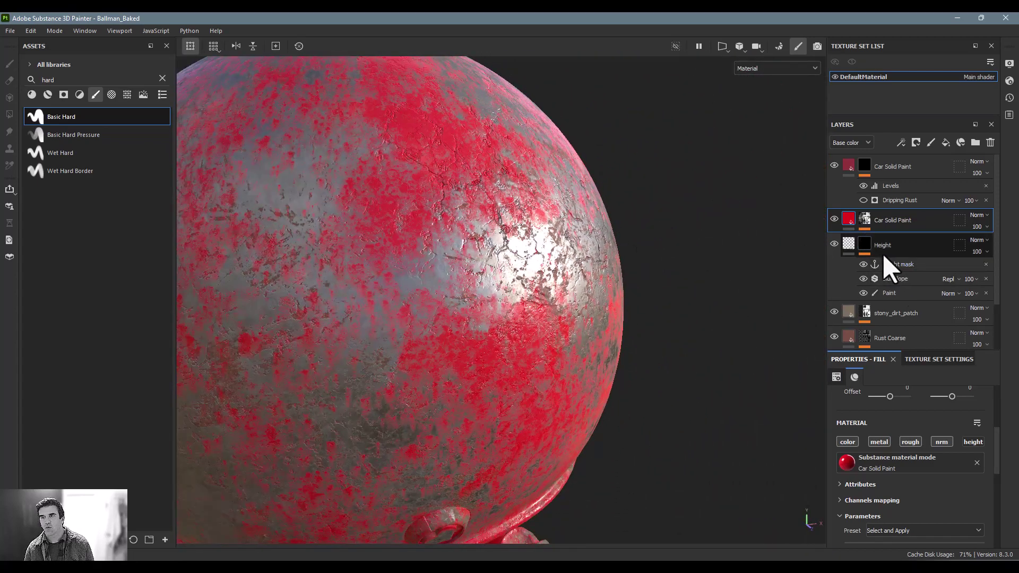
{"action": "left_click", "coordinate": [864, 243]}
{"action": "scroll", "coordinate": [611, 205], "scroll_direction": "down", "scroll_amount": 3}
{"action": "mouse_move", "coordinate": [531, 218]}
{"action": "left_mouse_down", "text": "alt"}
{"action": "mouse_move", "coordinate": [448, 246]}
{"action": "mouse_move", "coordinate": [411, 281]}
{"action": "left_mouse_up", "text": "alt"}
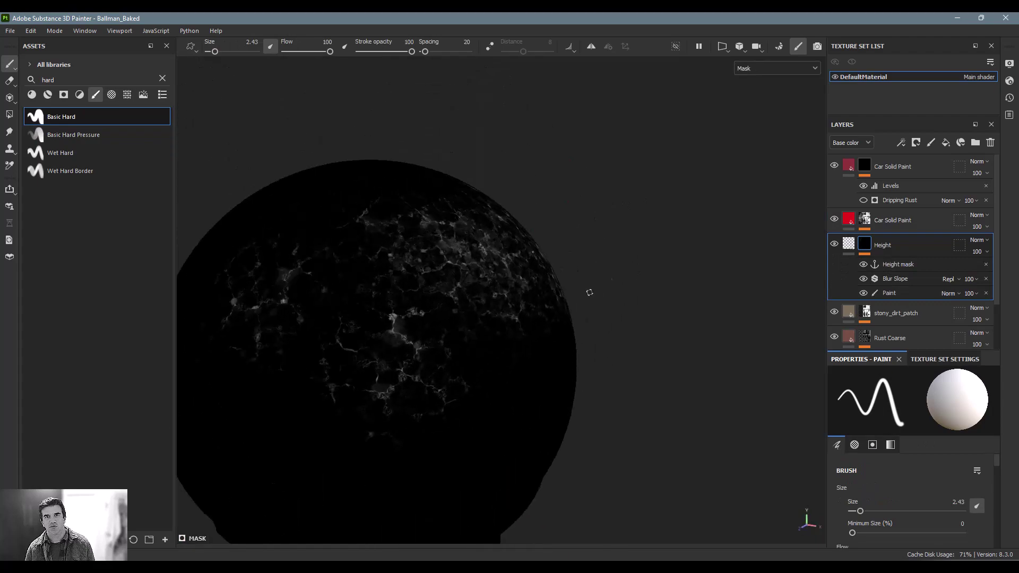
{"action": "mouse_move", "coordinate": [589, 291]}
{"action": "left_mouse_down", "text": "alt"}
{"action": "mouse_move", "coordinate": [480, 320]}
{"action": "mouse_move", "coordinate": [527, 289]}
{"action": "mouse_move", "coordinate": [531, 247]}
{"action": "left_mouse_up", "text": "alt"}
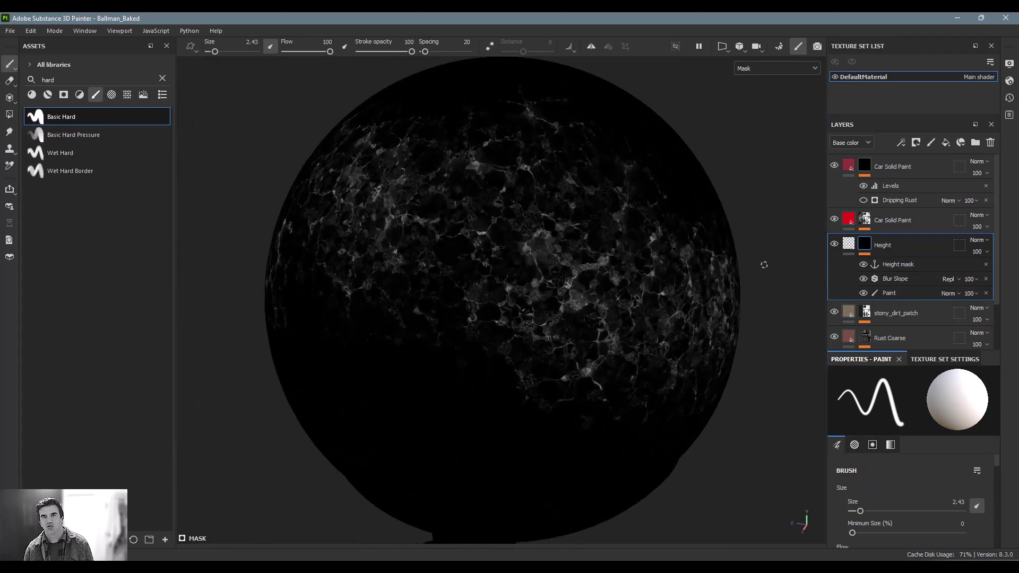
{"action": "left_click", "coordinate": [851, 219]}
{"action": "scroll", "coordinate": [705, 261], "scroll_direction": "up", "scroll_amount": 4}
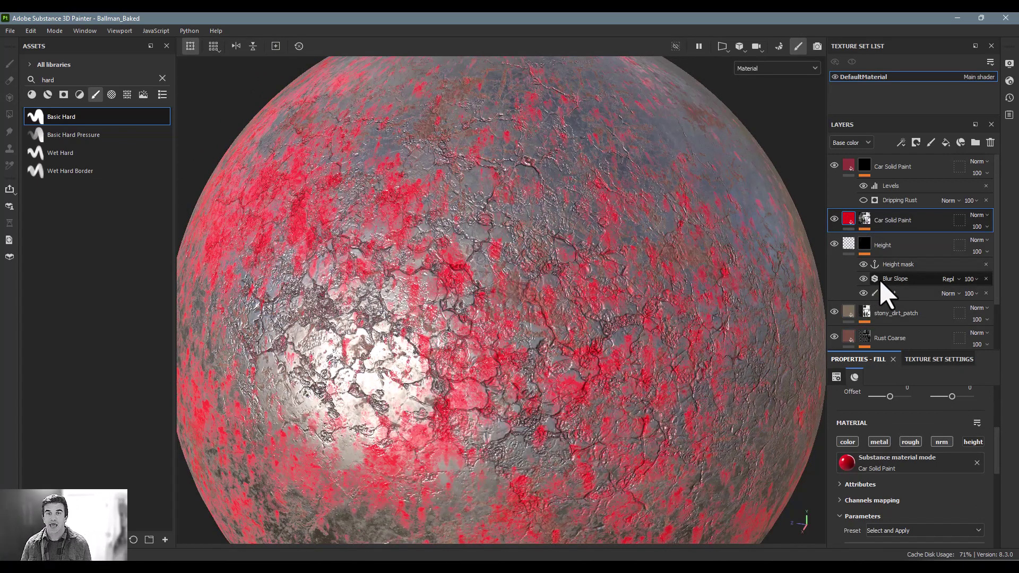
- Add a Levels effect above Blur Slope in the Height layer's mask and lower its input white point to 0.175
{"action": "left_click", "coordinate": [880, 282]}
{"action": "left_click", "coordinate": [901, 142]}
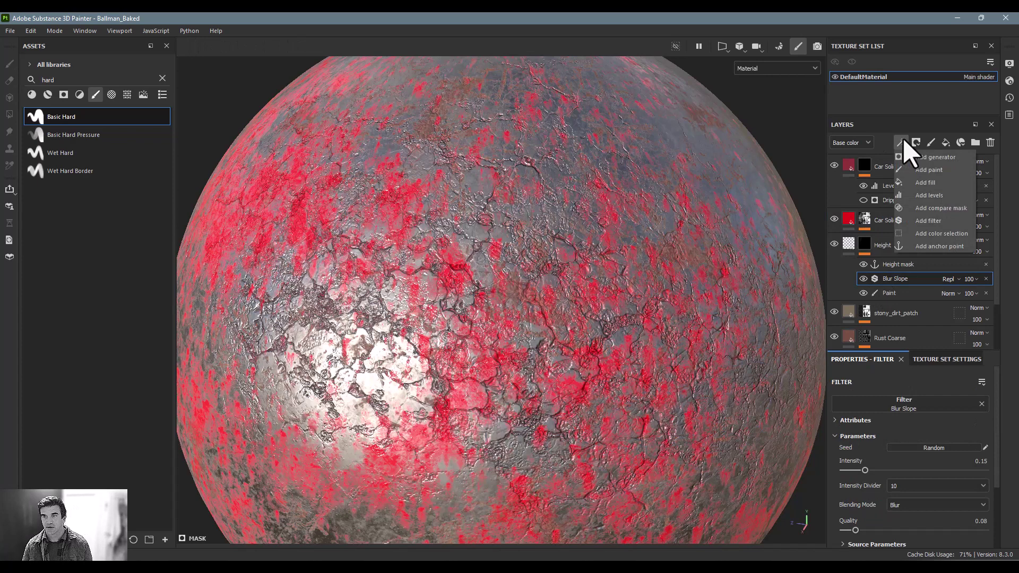
{"action": "left_click", "coordinate": [941, 196]}
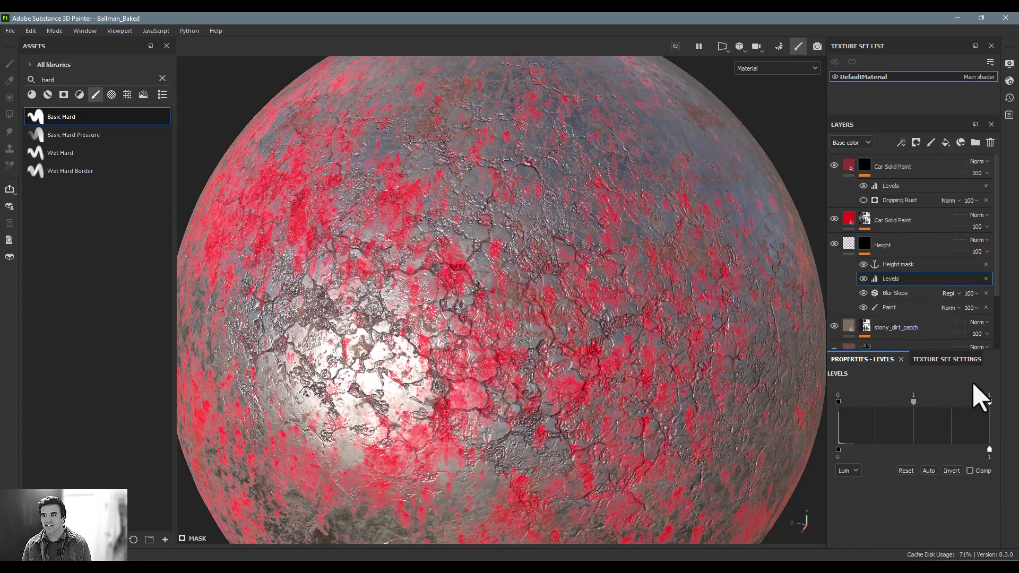
{"action": "left_click_drag", "start_coordinate": [987, 401], "coordinate": [868, 413]}
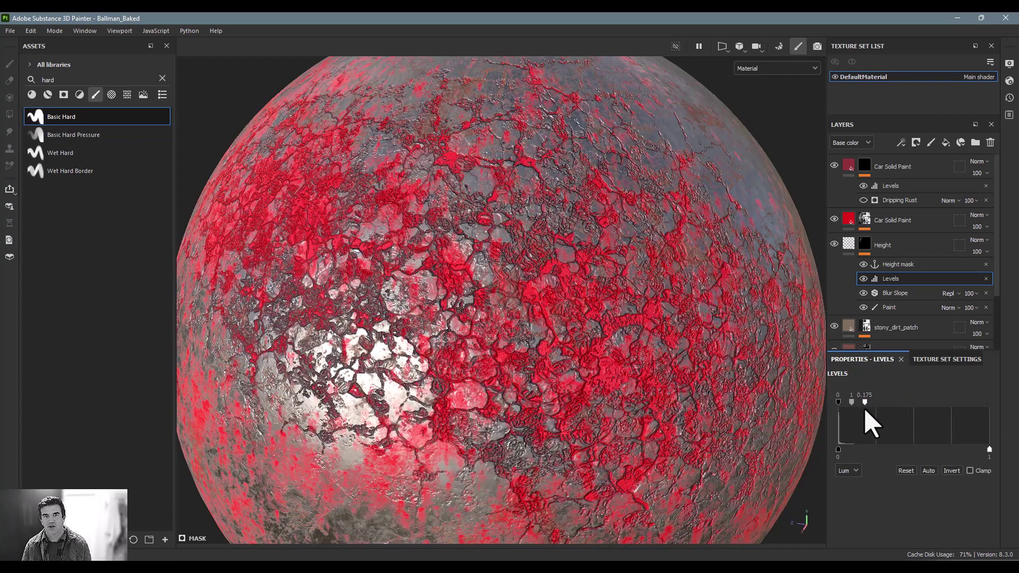
- Set the Height layer's uniform height value to -0.0976
{"action": "left_click", "coordinate": [856, 255]}
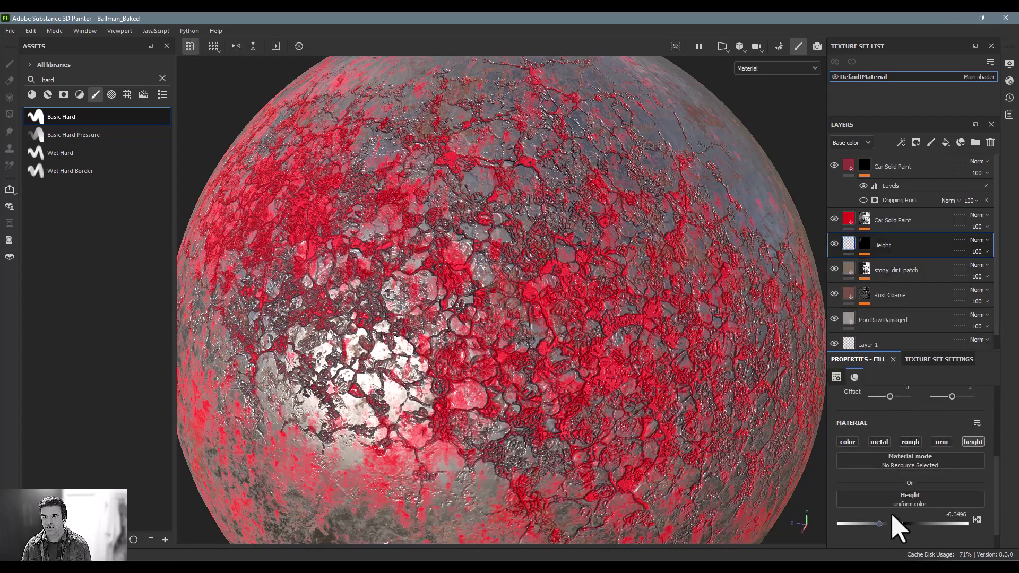
{"action": "left_click_drag", "start_coordinate": [883, 524], "coordinate": [896, 525]}
{"action": "left_click_drag", "start_coordinate": [706, 266], "coordinate": [609, 357], "text": "alt"}
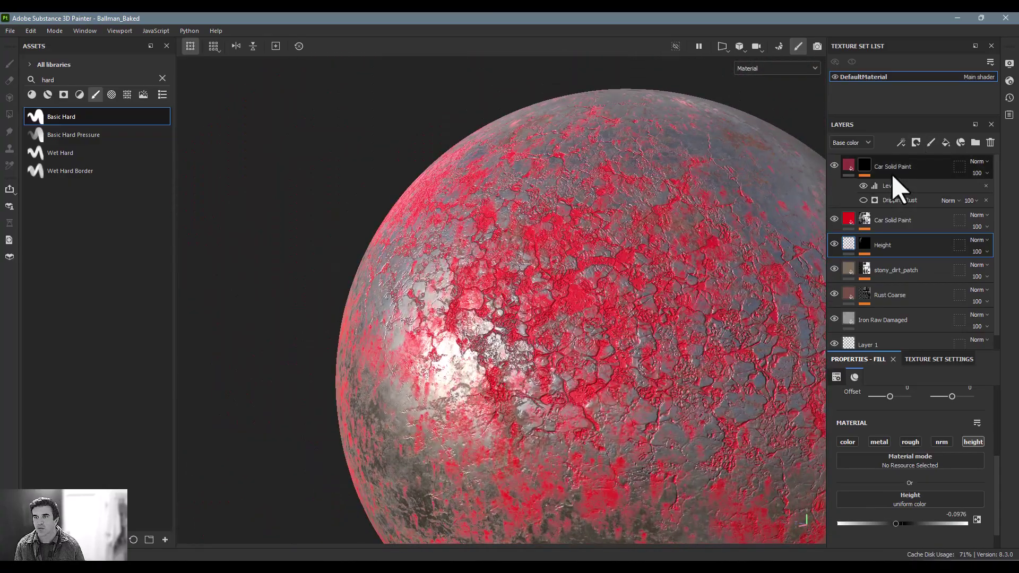
- Add an anchor point to the lower Car Solid Paint layer's mask, above its Levels effect
{"action": "left_click", "coordinate": [884, 201]}
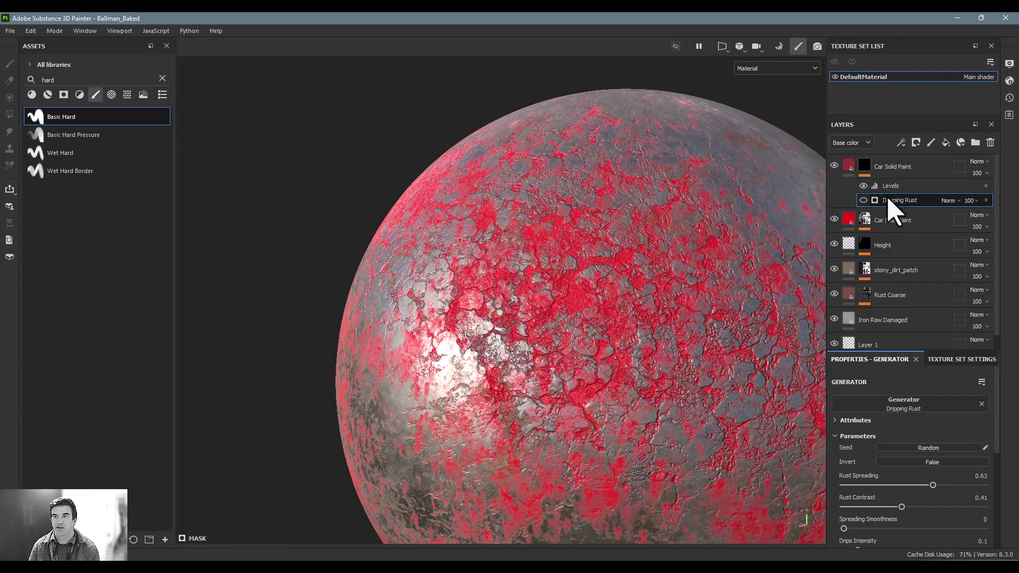
{"action": "left_click", "coordinate": [865, 220]}
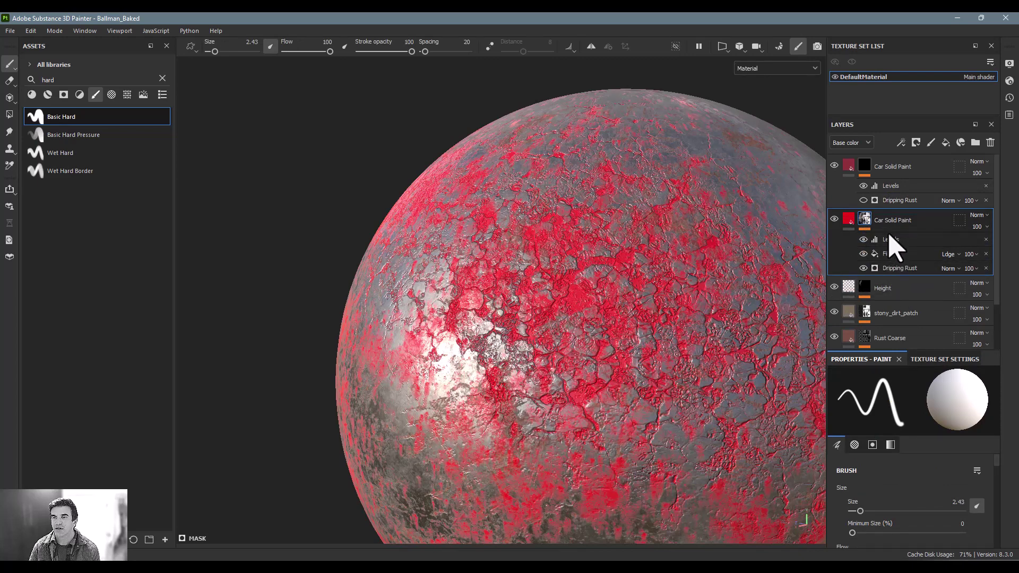
{"action": "left_click", "coordinate": [901, 143]}
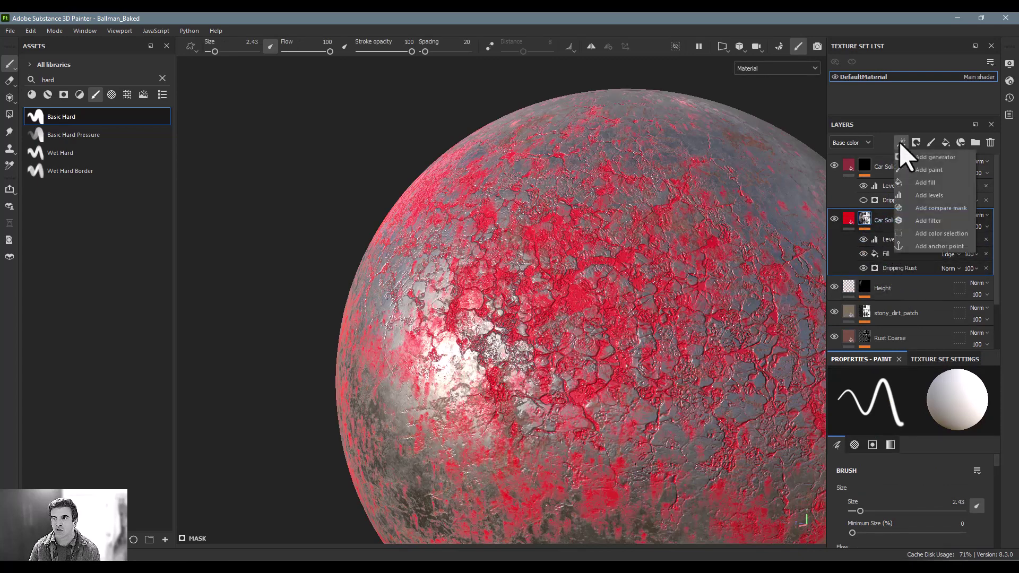
{"action": "left_click", "coordinate": [945, 246]}
- Add a fill above the hidden Dripping Rust in the upper Car Solid Paint mask, referencing the Car Solid Paint mask anchor point
{"action": "left_click", "coordinate": [891, 185]}
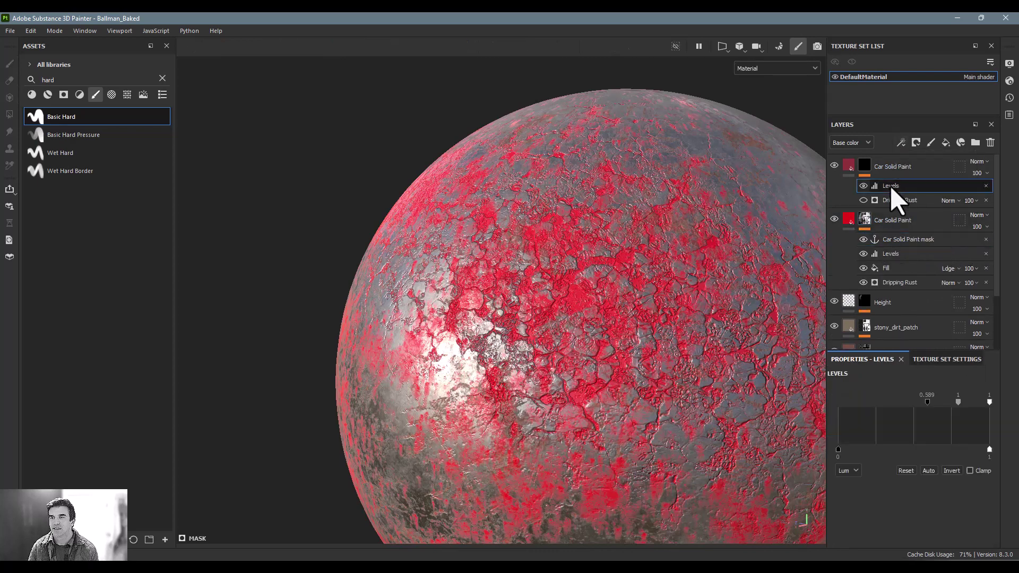
{"action": "left_click", "coordinate": [897, 200]}
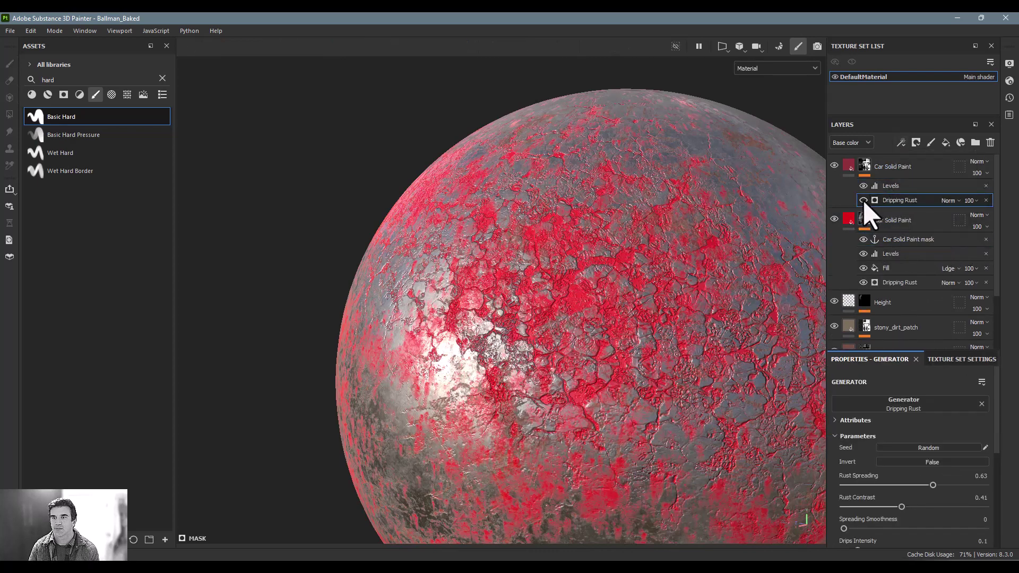
{"action": "left_click", "coordinate": [863, 200]}
{"action": "left_click", "coordinate": [901, 143]}
{"action": "left_click", "coordinate": [919, 195]}
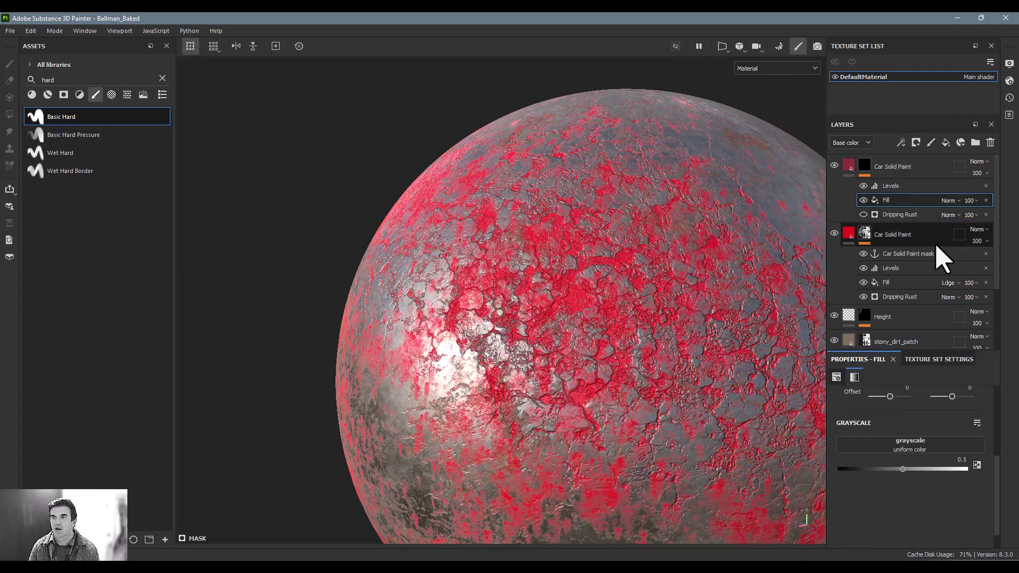
{"action": "left_click", "coordinate": [915, 449]}
{"action": "left_click", "coordinate": [949, 290]}
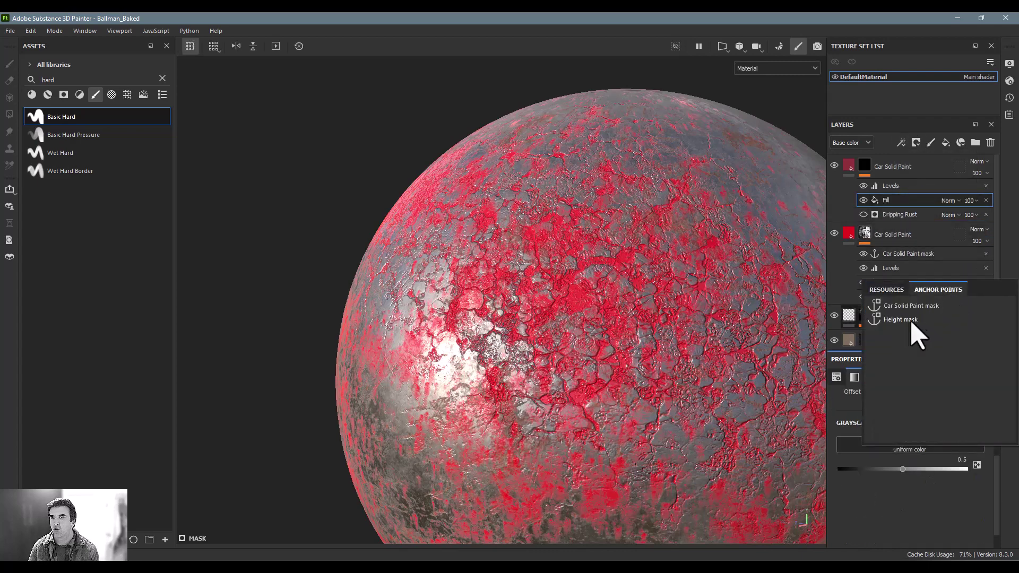
{"action": "left_click", "coordinate": [906, 307]}
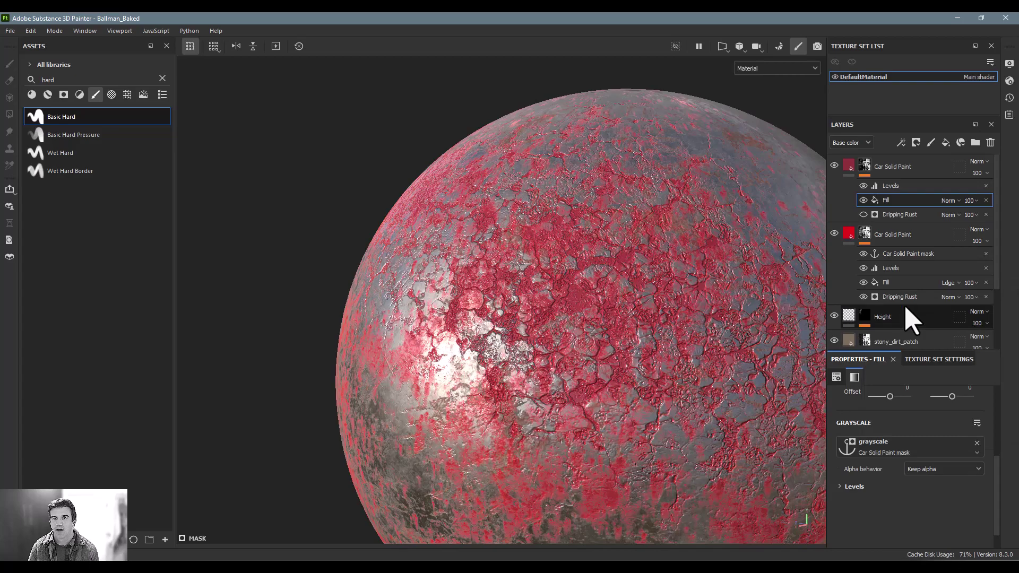
- Select the Paint effect in the Height layer's mask and load the first Cracks brush by searching the assets for "crack"
{"action": "mouse_move", "coordinate": [674, 301]}
{"action": "left_mouse_down", "text": "alt"}
{"action": "mouse_move", "coordinate": [774, 285]}
{"action": "mouse_move", "coordinate": [546, 278]}
{"action": "left_mouse_up", "text": "alt"}
{"action": "right_click_drag", "start_coordinate": [546, 278], "coordinate": [418, 297], "text": "alt"}
{"action": "left_click_drag", "start_coordinate": [418, 297], "coordinate": [705, 312], "text": "alt"}
{"action": "left_click", "coordinate": [865, 318]}
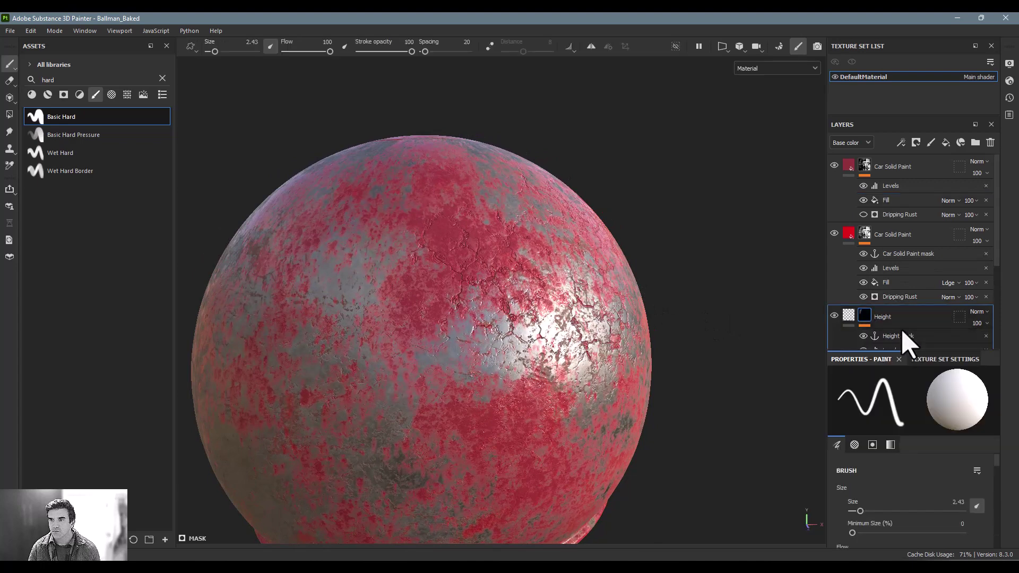
{"action": "scroll", "coordinate": [881, 329], "scroll_direction": "down", "scroll_amount": 1}
{"action": "scroll", "coordinate": [897, 318], "scroll_direction": "down", "scroll_amount": 2}
{"action": "left_click", "coordinate": [892, 284]}
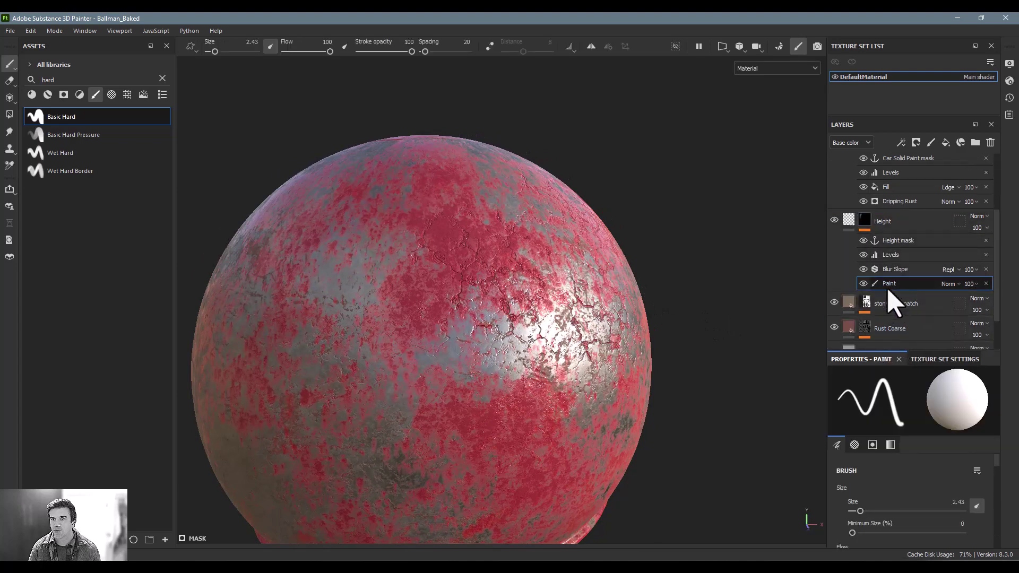
{"action": "middle_click_drag", "start_coordinate": [300, 287], "coordinate": [381, 294], "text": "alt"}
{"action": "left_click", "coordinate": [64, 79]}
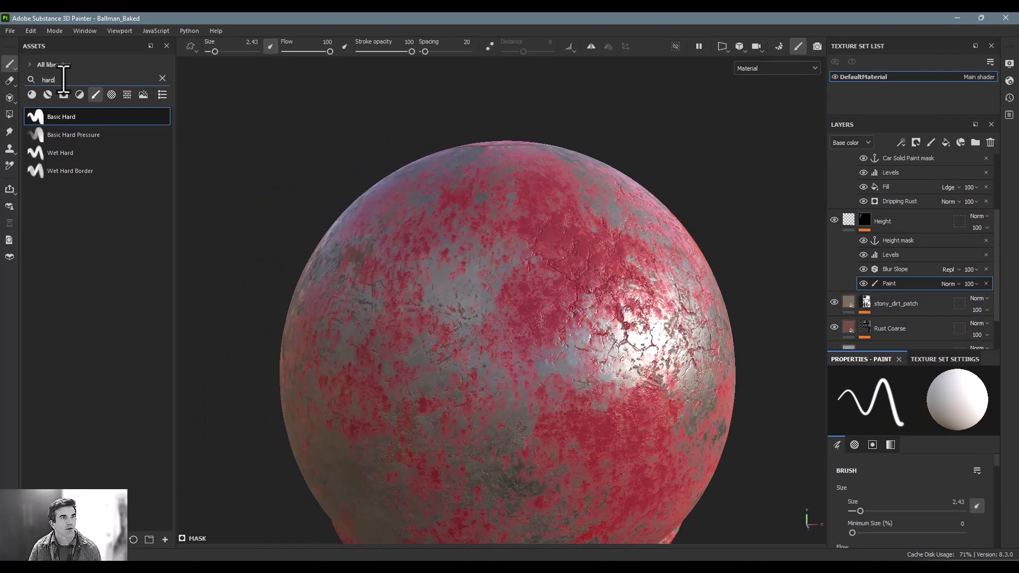
{"action": "type", "text": "crack"}
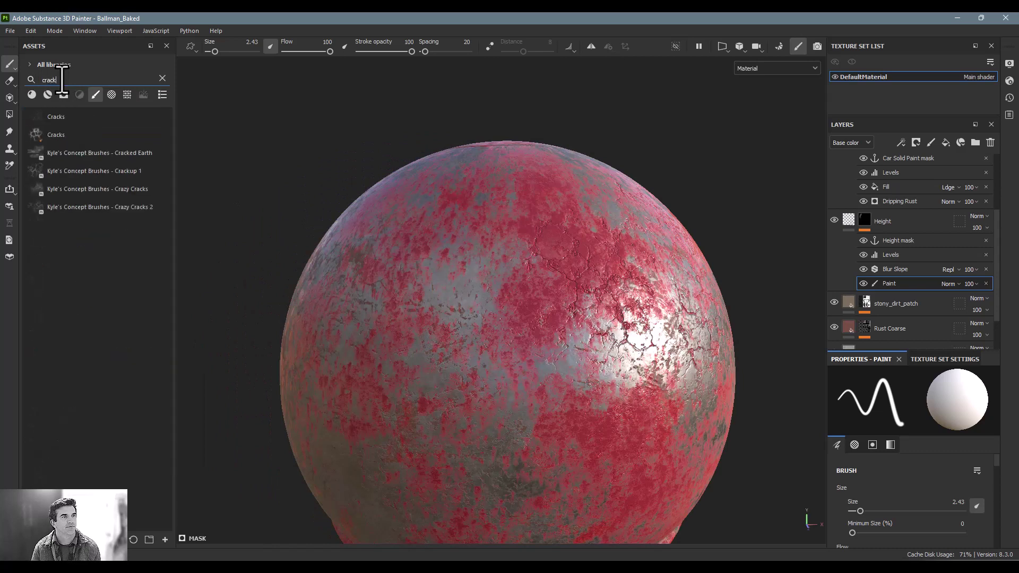
{"action": "left_click", "coordinate": [77, 124]}
- Paint cracks over several areas of the ball in the Height mask with the Cracks brush at size 26.6
{"action": "left_click_drag", "start_coordinate": [416, 324], "coordinate": [439, 319], "text": "alt"}
{"action": "left_click", "coordinate": [439, 319]}
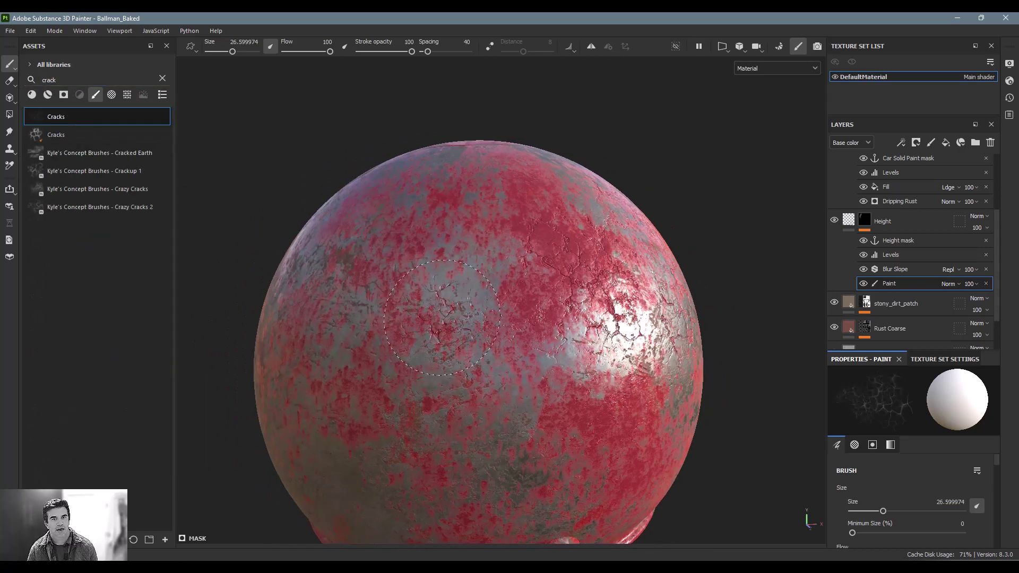
{"action": "left_click", "coordinate": [424, 350]}
{"action": "left_click_drag", "start_coordinate": [457, 375], "coordinate": [349, 443]}
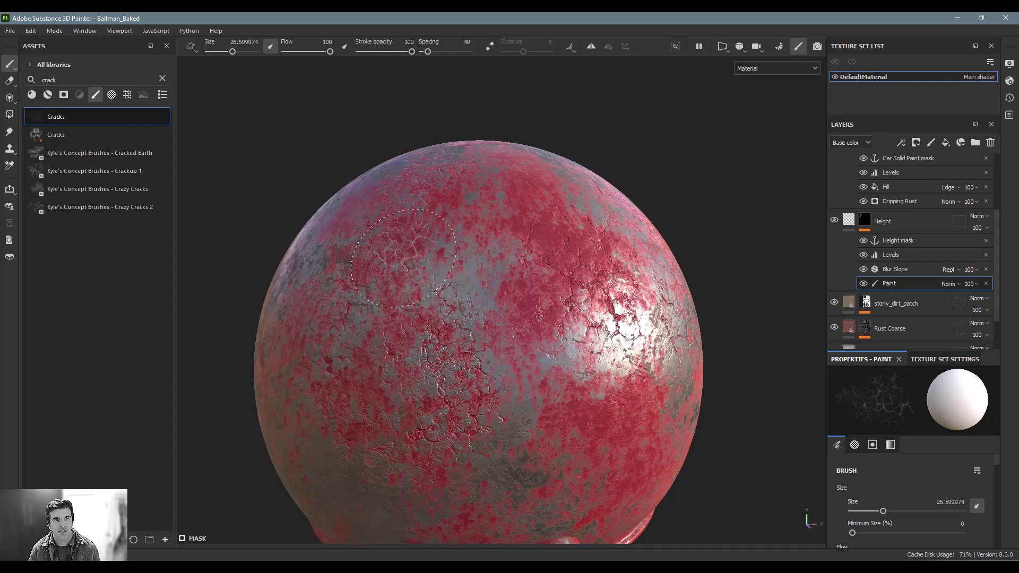
{"action": "mouse_move", "coordinate": [414, 297]}
{"action": "left_mouse_down", "text": "alt"}
{"action": "mouse_move", "coordinate": [519, 332]}
{"action": "mouse_move", "coordinate": [605, 286]}
{"action": "mouse_move", "coordinate": [689, 260]}
{"action": "mouse_move", "coordinate": [729, 332]}
{"action": "mouse_move", "coordinate": [536, 368]}
{"action": "left_mouse_up", "text": "alt"}
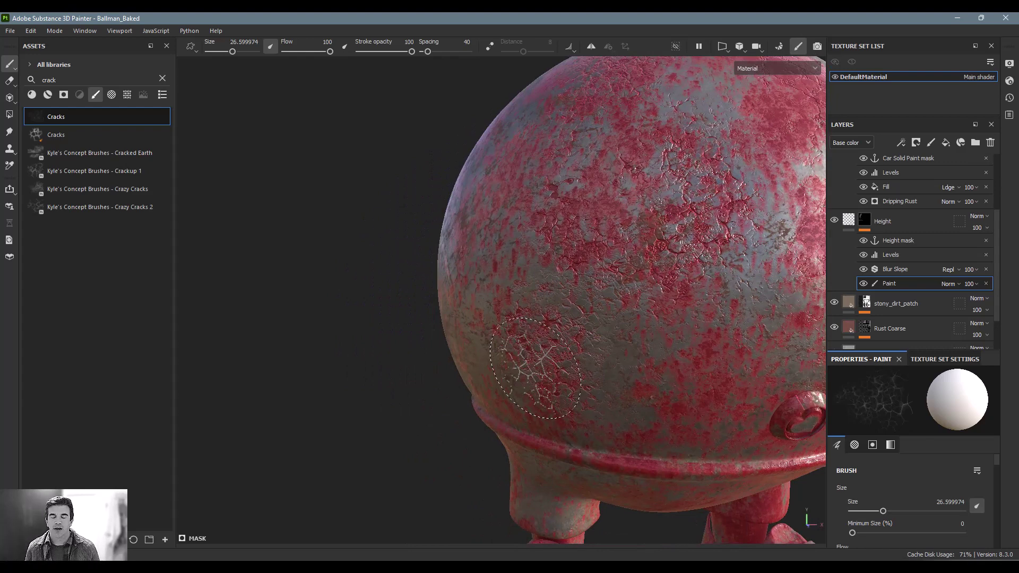
{"action": "mouse_move", "coordinate": [534, 364]}
{"action": "left_mouse_down"}
{"action": "mouse_move", "coordinate": [631, 307]}
{"action": "mouse_move", "coordinate": [616, 335]}
{"action": "mouse_move", "coordinate": [561, 363]}
{"action": "mouse_move", "coordinate": [407, 382]}
{"action": "mouse_move", "coordinate": [457, 345]}
{"action": "left_mouse_up"}
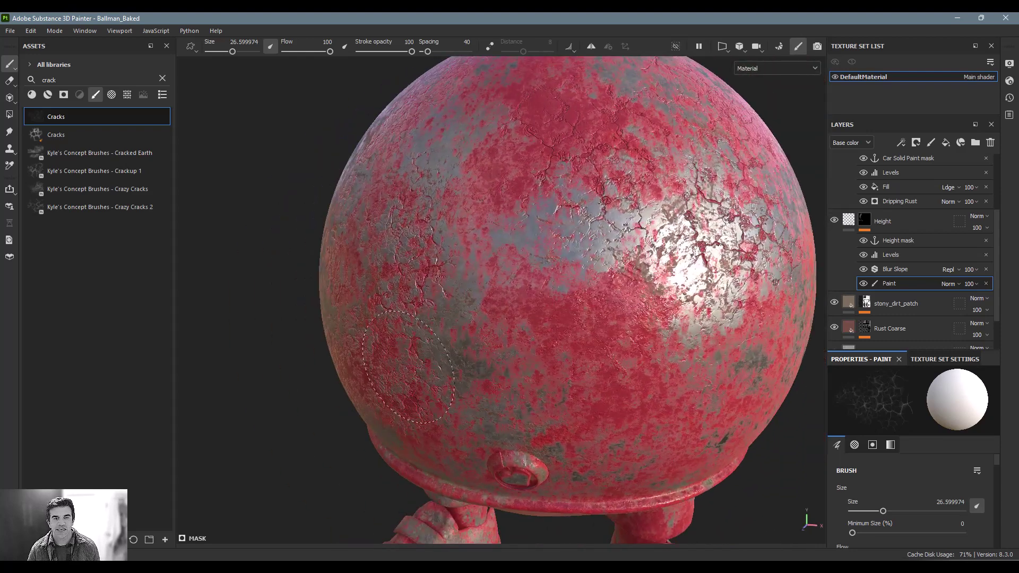
{"action": "mouse_move", "coordinate": [544, 346]}
{"action": "left_mouse_down"}
{"action": "mouse_move", "coordinate": [557, 366]}
{"action": "mouse_move", "coordinate": [530, 393]}
{"action": "mouse_move", "coordinate": [610, 445]}
{"action": "mouse_move", "coordinate": [533, 407]}
{"action": "mouse_move", "coordinate": [637, 392]}
{"action": "mouse_move", "coordinate": [653, 297]}
{"action": "mouse_move", "coordinate": [610, 234]}
{"action": "mouse_move", "coordinate": [564, 211]}
{"action": "mouse_move", "coordinate": [530, 265]}
{"action": "mouse_move", "coordinate": [610, 286]}
{"action": "mouse_move", "coordinate": [679, 276]}
{"action": "left_mouse_up"}
{"action": "left_click_drag", "start_coordinate": [679, 276], "coordinate": [537, 310], "text": "alt"}
{"action": "middle_click_drag", "start_coordinate": [537, 310], "coordinate": [588, 366], "text": "alt"}
{"action": "right_click_drag", "start_coordinate": [589, 366], "coordinate": [406, 305], "text": "alt"}
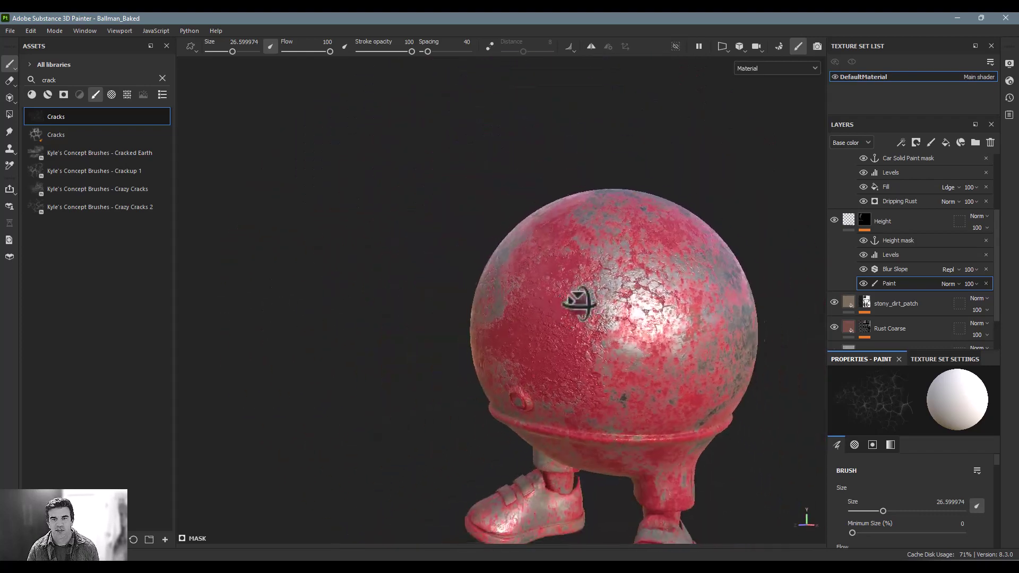
{"action": "left_click_drag", "start_coordinate": [578, 300], "coordinate": [477, 308], "text": "alt"}
- Try placing the Height layer above the red Car Solid Paint layer, check the Car Solid Paint mask anchor's references, and restore the layer order
{"action": "scroll", "coordinate": [896, 212], "scroll_direction": "up", "scroll_amount": 3}
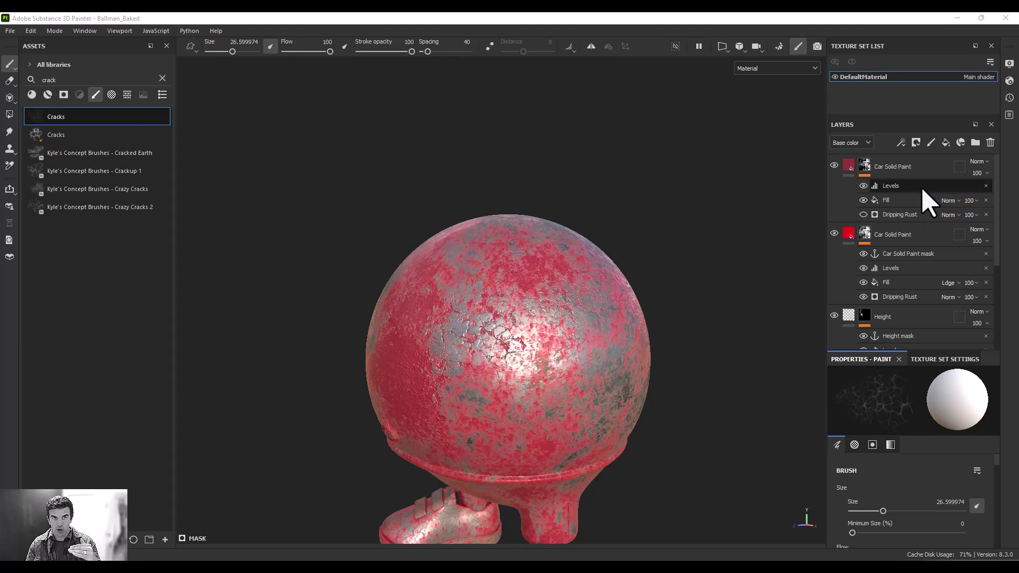
{"action": "scroll", "coordinate": [921, 276], "scroll_direction": "down", "scroll_amount": 2}
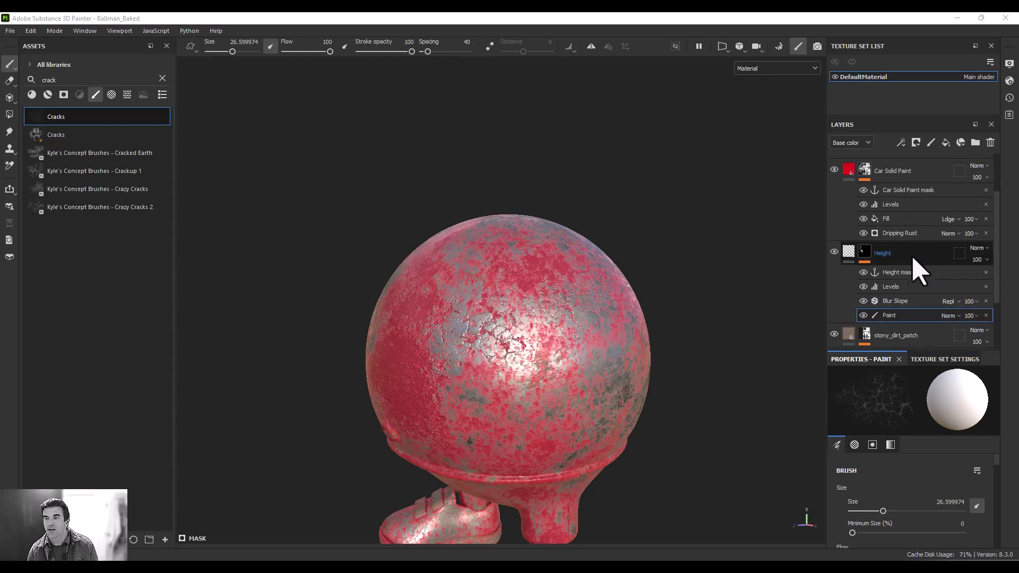
{"action": "left_click", "coordinate": [906, 289]}
{"action": "mouse_move", "coordinate": [906, 290]}
{"action": "left_mouse_down"}
{"action": "mouse_move", "coordinate": [904, 210]}
{"action": "mouse_move", "coordinate": [905, 225]}
{"action": "left_mouse_up"}
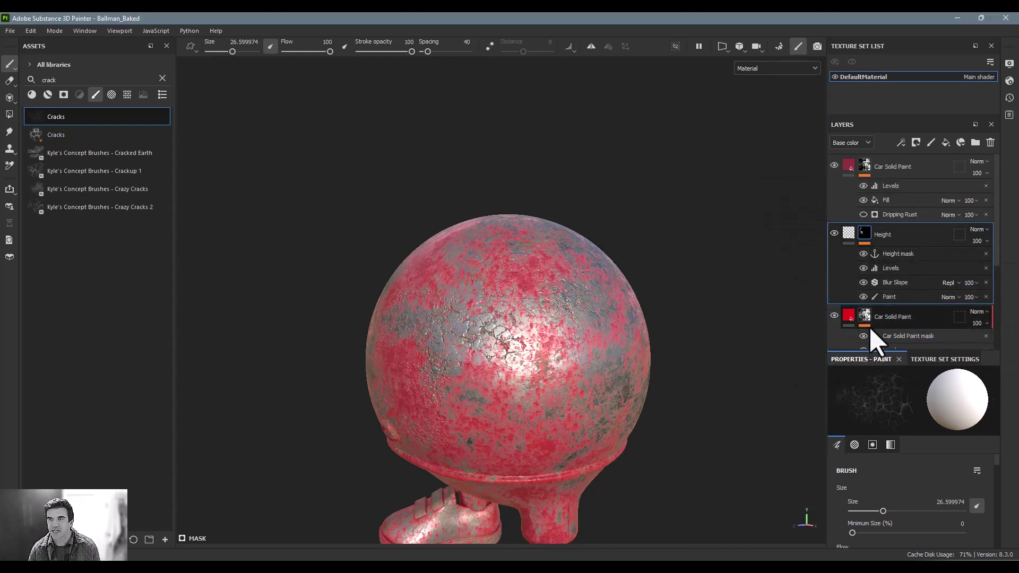
{"action": "scroll", "coordinate": [908, 303], "scroll_direction": "down", "scroll_amount": 4}
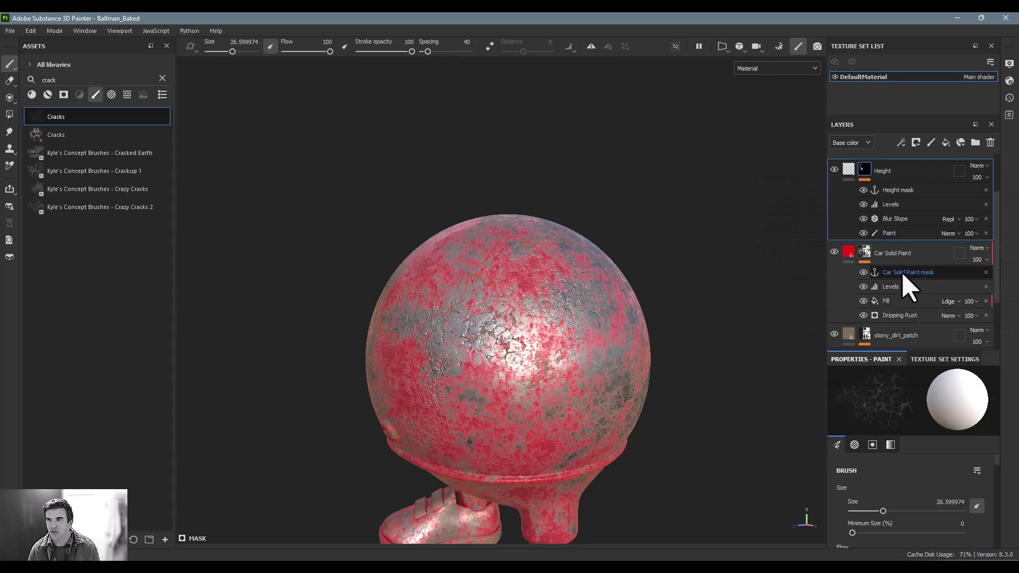
{"action": "left_click", "coordinate": [902, 272]}
{"action": "left_click", "coordinate": [901, 285]}
{"action": "left_click", "coordinate": [902, 272]}
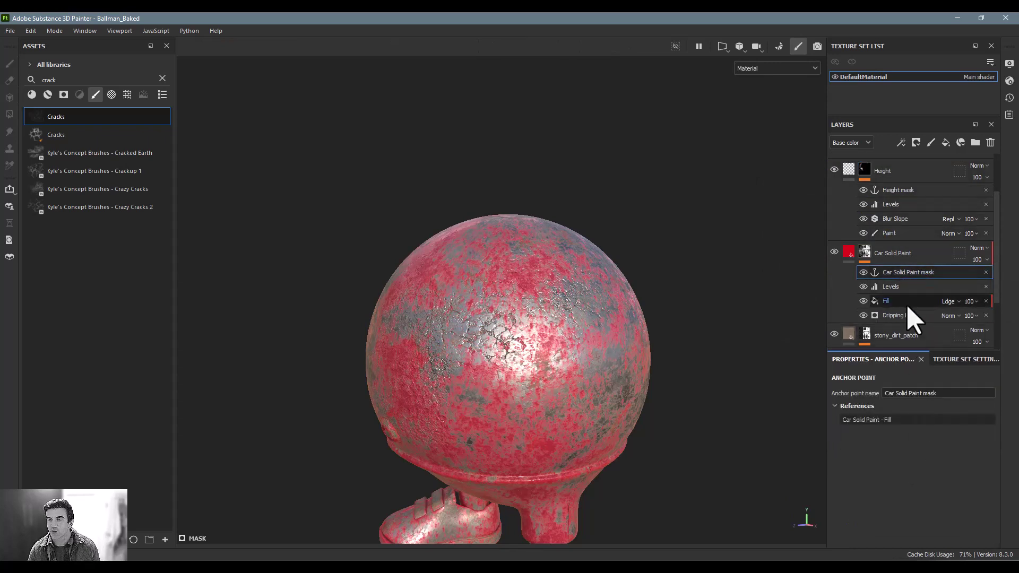
{"action": "left_click_drag", "start_coordinate": [891, 171], "coordinate": [895, 311]}
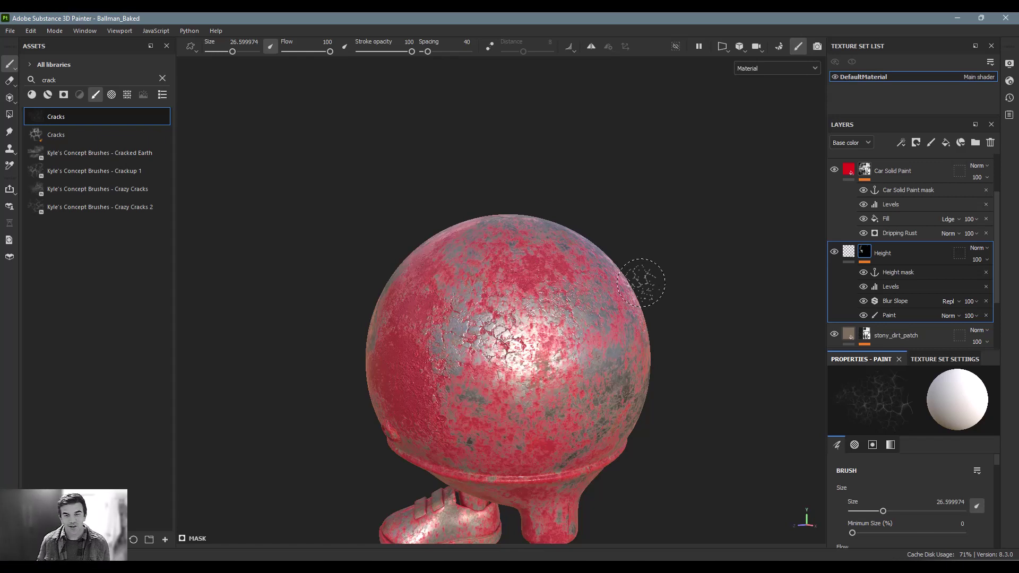
- Paint more cracks around the ball's sides in the Height layer's mask, building up one dense patch
{"action": "left_click_drag", "start_coordinate": [502, 277], "coordinate": [594, 286], "text": "alt"}
{"action": "middle_click_drag", "start_coordinate": [407, 338], "coordinate": [507, 284], "text": "alt"}
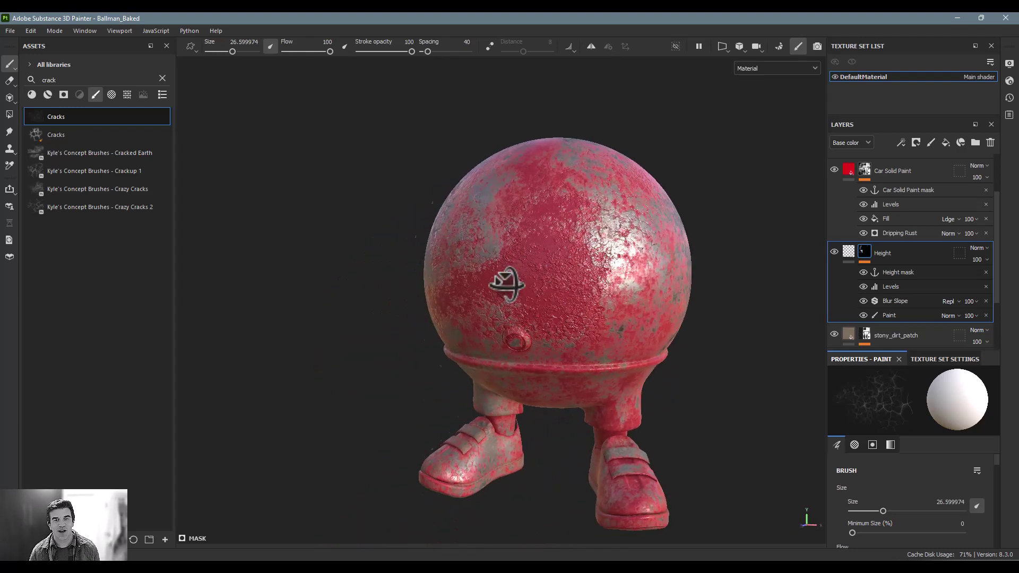
{"action": "left_click_drag", "start_coordinate": [507, 284], "coordinate": [599, 290], "text": "alt"}
{"action": "middle_click_drag", "start_coordinate": [388, 297], "coordinate": [500, 315], "text": "alt"}
{"action": "left_click_drag", "start_coordinate": [501, 315], "coordinate": [611, 309], "text": "alt"}
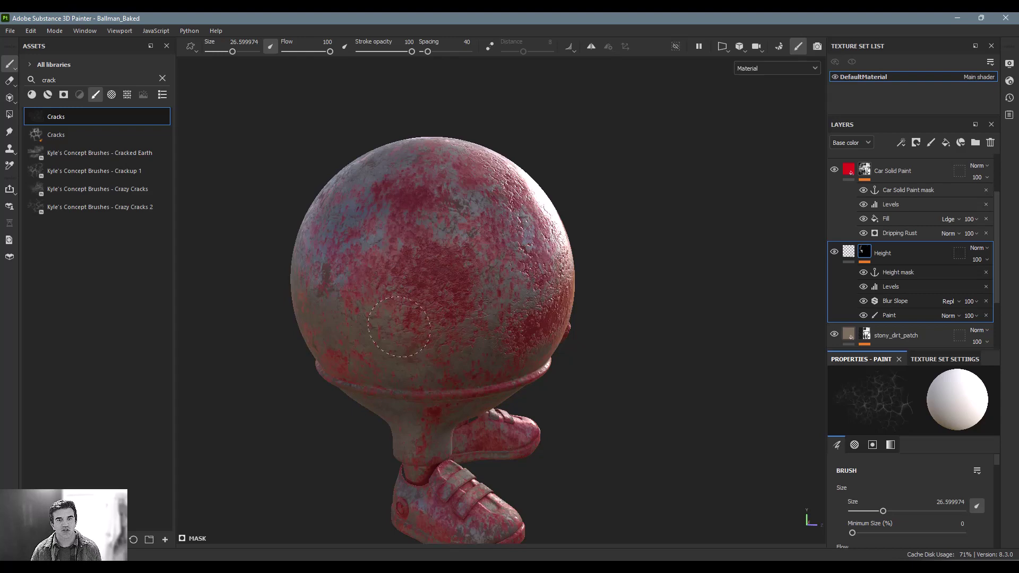
{"action": "left_click_drag", "start_coordinate": [435, 322], "coordinate": [494, 314], "text": "alt"}
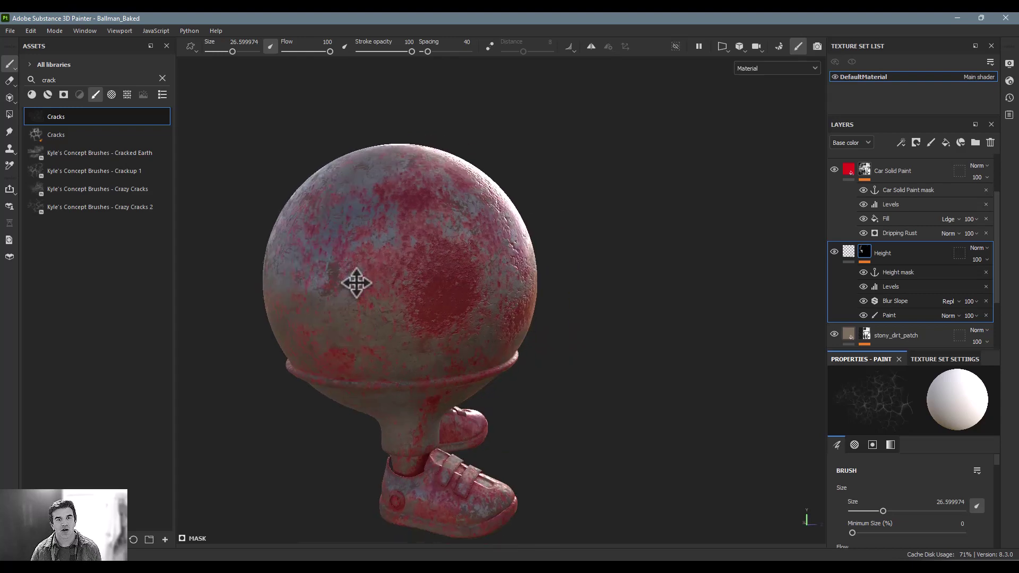
{"action": "middle_click_drag", "start_coordinate": [355, 282], "coordinate": [446, 277], "text": "alt"}
{"action": "left_click_drag", "start_coordinate": [411, 275], "coordinate": [573, 317], "text": "alt"}
{"action": "middle_click_drag", "start_coordinate": [440, 281], "coordinate": [530, 303], "text": "alt"}
{"action": "right_click_drag", "start_coordinate": [531, 302], "coordinate": [659, 287], "text": "alt"}
{"action": "left_click_drag", "start_coordinate": [471, 295], "coordinate": [507, 284]}
{"action": "middle_click_drag", "start_coordinate": [578, 318], "coordinate": [595, 400], "text": "alt"}
{"action": "left_click_drag", "start_coordinate": [595, 401], "coordinate": [525, 348], "text": "alt"}
{"action": "mouse_move", "coordinate": [525, 347]}
{"action": "middle_mouse_down", "text": "alt"}
{"action": "mouse_move", "coordinate": [514, 357]}
{"action": "mouse_move", "coordinate": [523, 345]}
{"action": "middle_mouse_up", "text": "alt"}
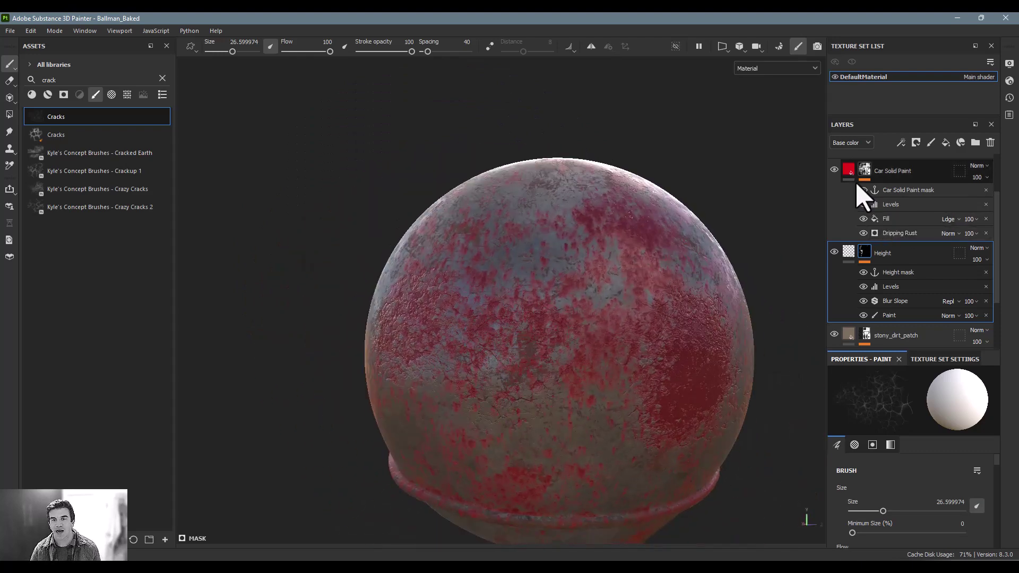
- Change the lower Car Solid Paint layer's color from red to purple, hex 682477
{"action": "left_click", "coordinate": [849, 171]}
{"action": "scroll", "coordinate": [902, 456], "scroll_direction": "down", "scroll_amount": 3}
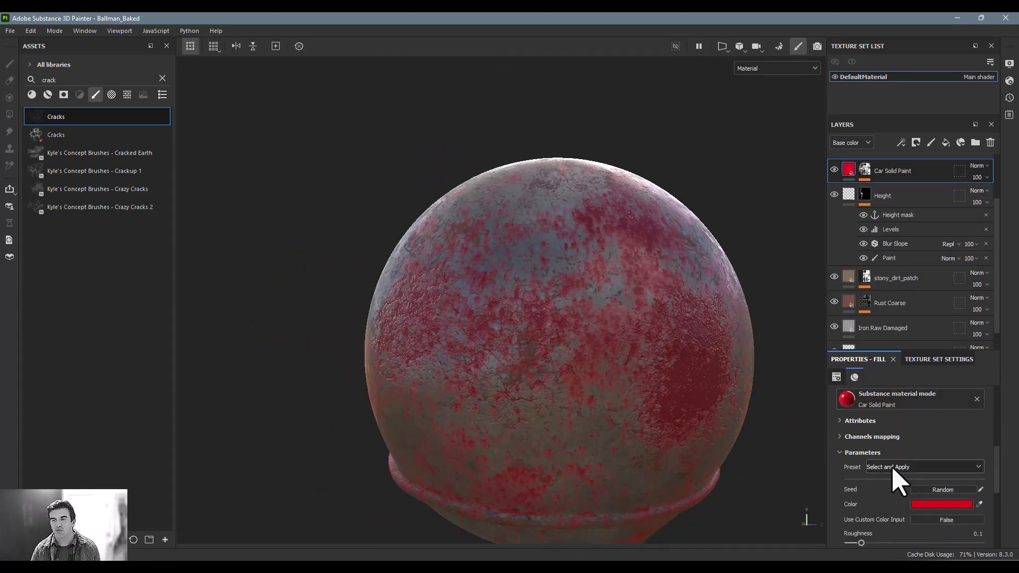
{"action": "left_click", "coordinate": [934, 504]}
{"action": "left_click", "coordinate": [834, 366]}
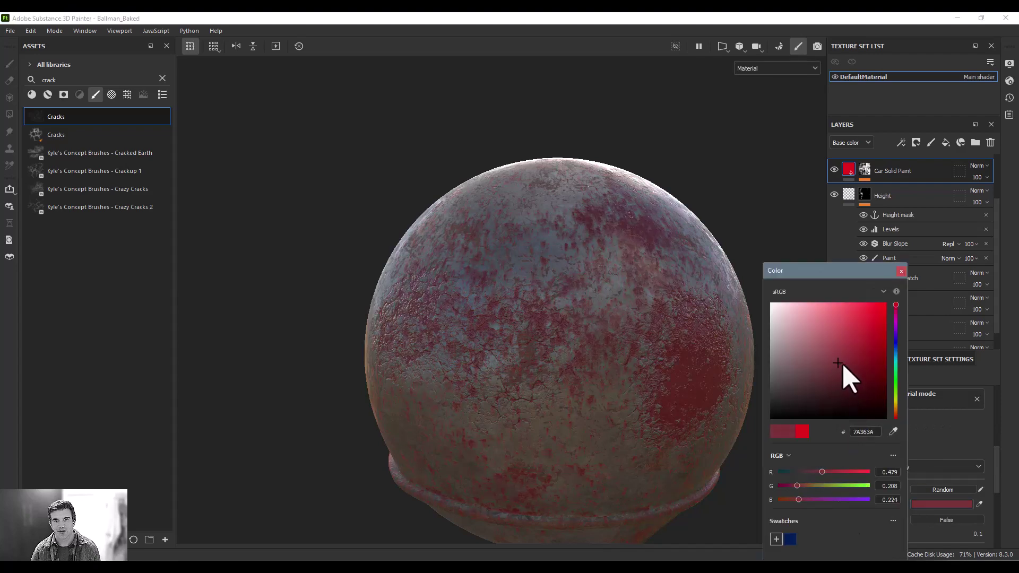
{"action": "left_click_drag", "start_coordinate": [842, 365], "coordinate": [851, 364]}
{"action": "left_click_drag", "start_coordinate": [895, 339], "coordinate": [896, 326]}
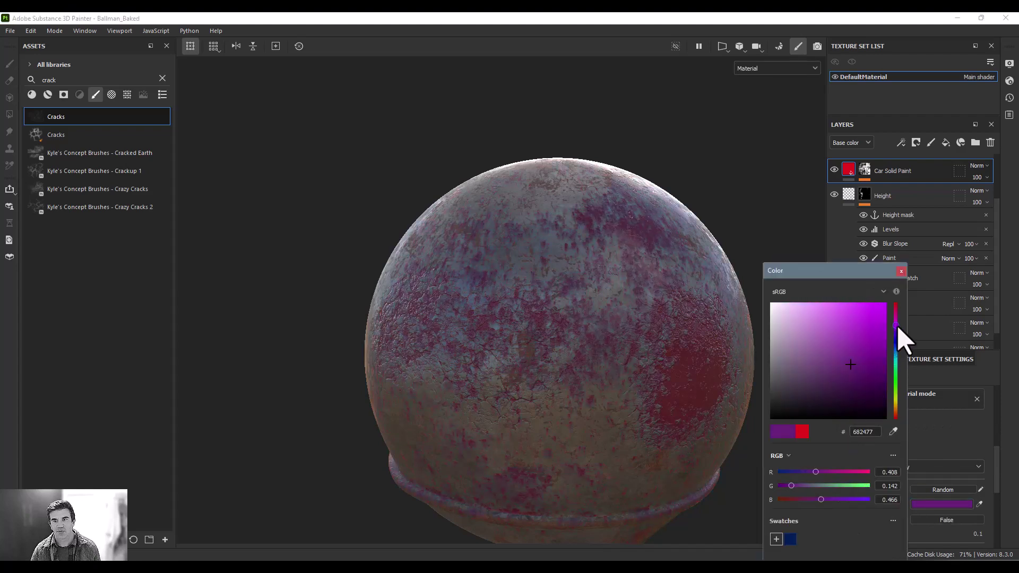
{"action": "left_click_drag", "start_coordinate": [664, 358], "coordinate": [608, 372], "text": "alt"}
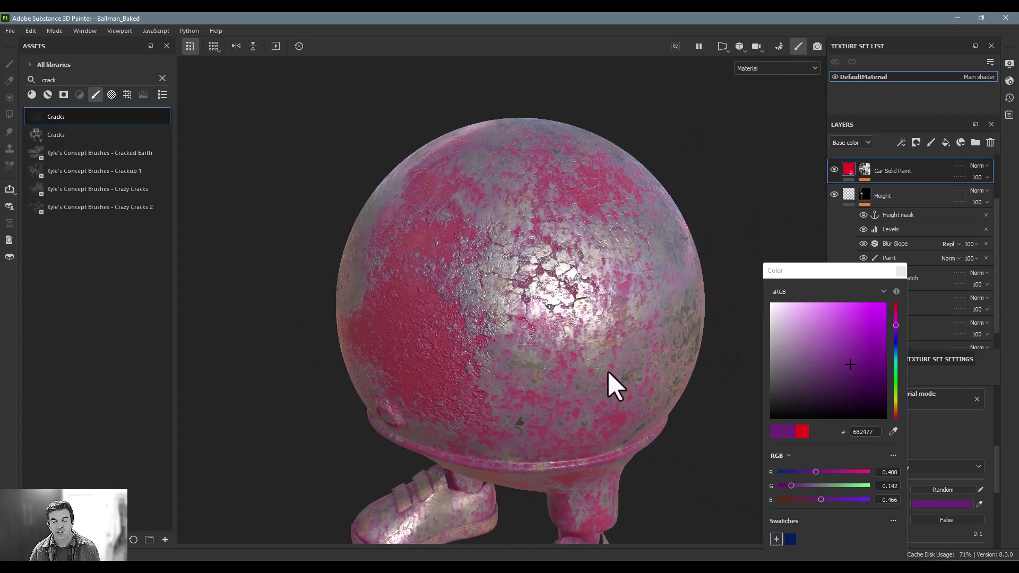